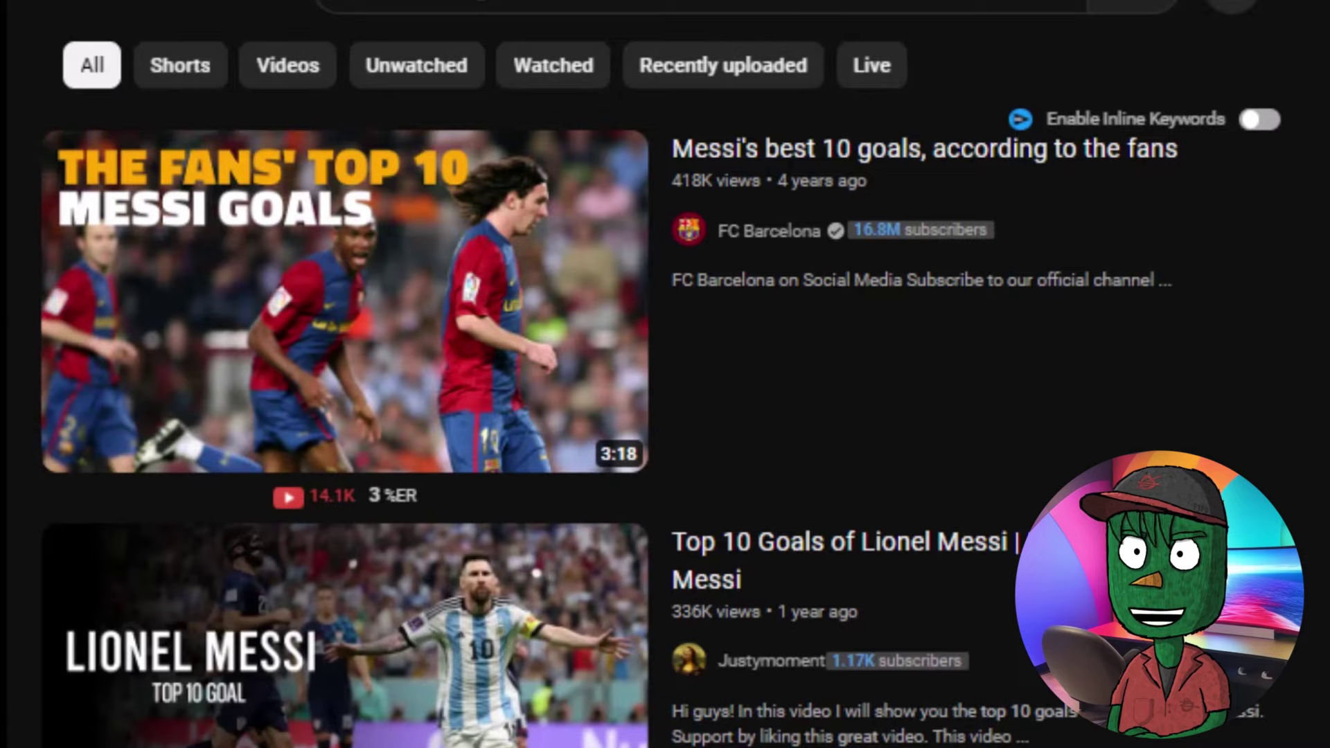
Scroll through the YouTube results to browse Messi goal videos.
{"action": "scroll", "coordinate": [665, 388], "scroll_direction": "down", "scroll_amount": 6}
{"action": "scroll", "coordinate": [665, 387], "scroll_direction": "down", "scroll_amount": 10}
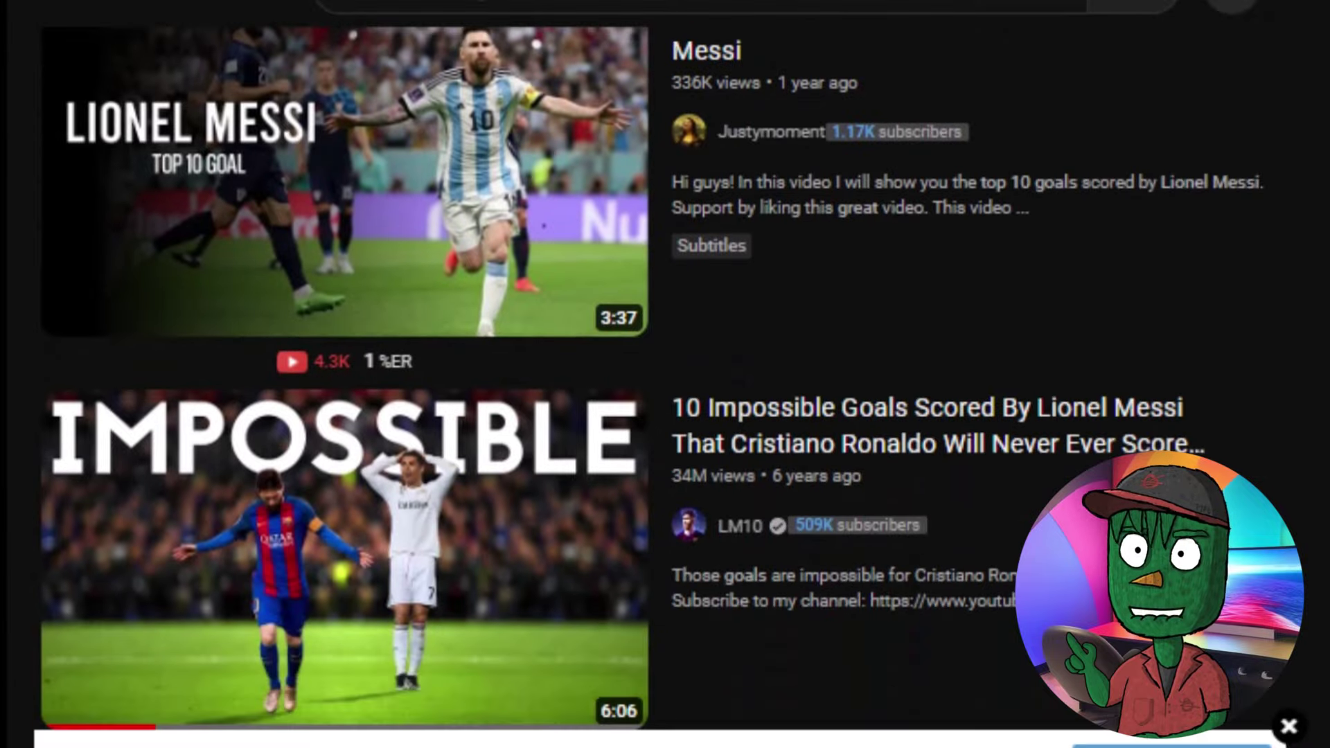
{"action": "scroll", "coordinate": [665, 388], "scroll_direction": "down", "scroll_amount": 10}
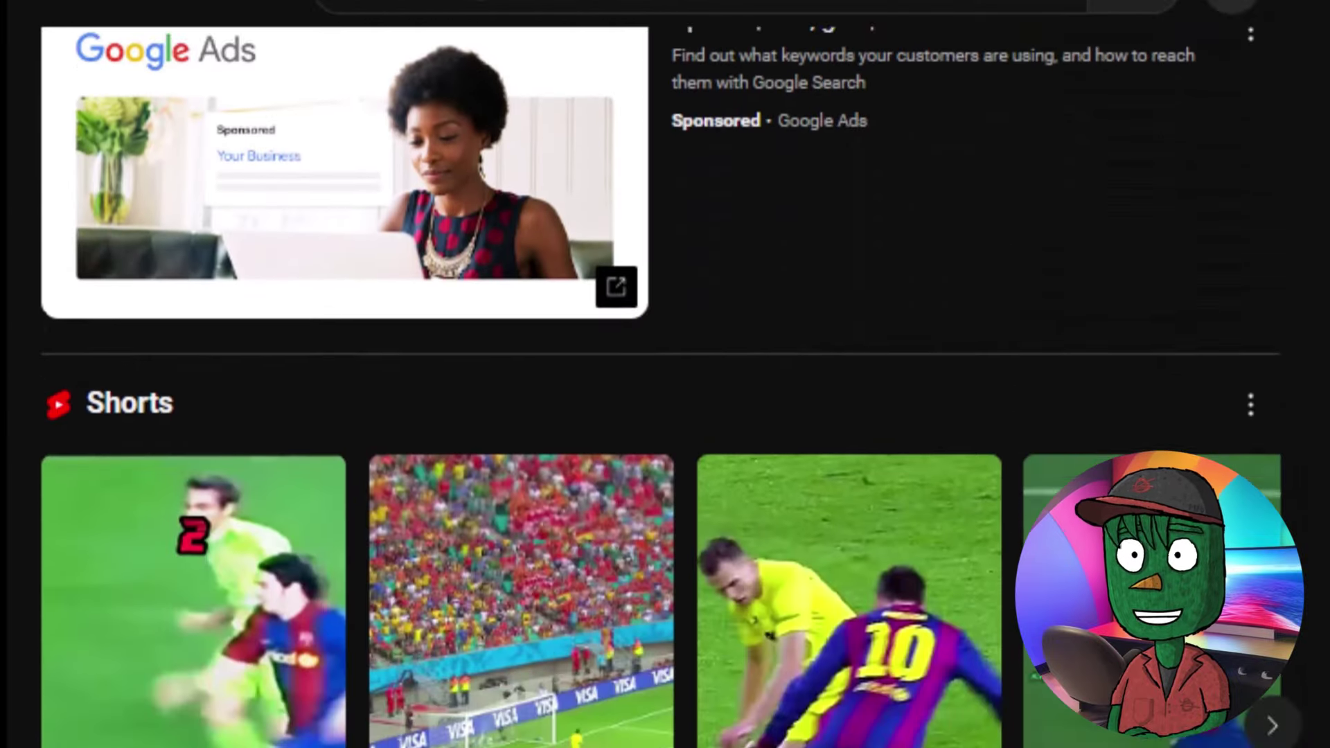
{"action": "scroll", "coordinate": [665, 388], "scroll_direction": "down", "scroll_amount": 8}
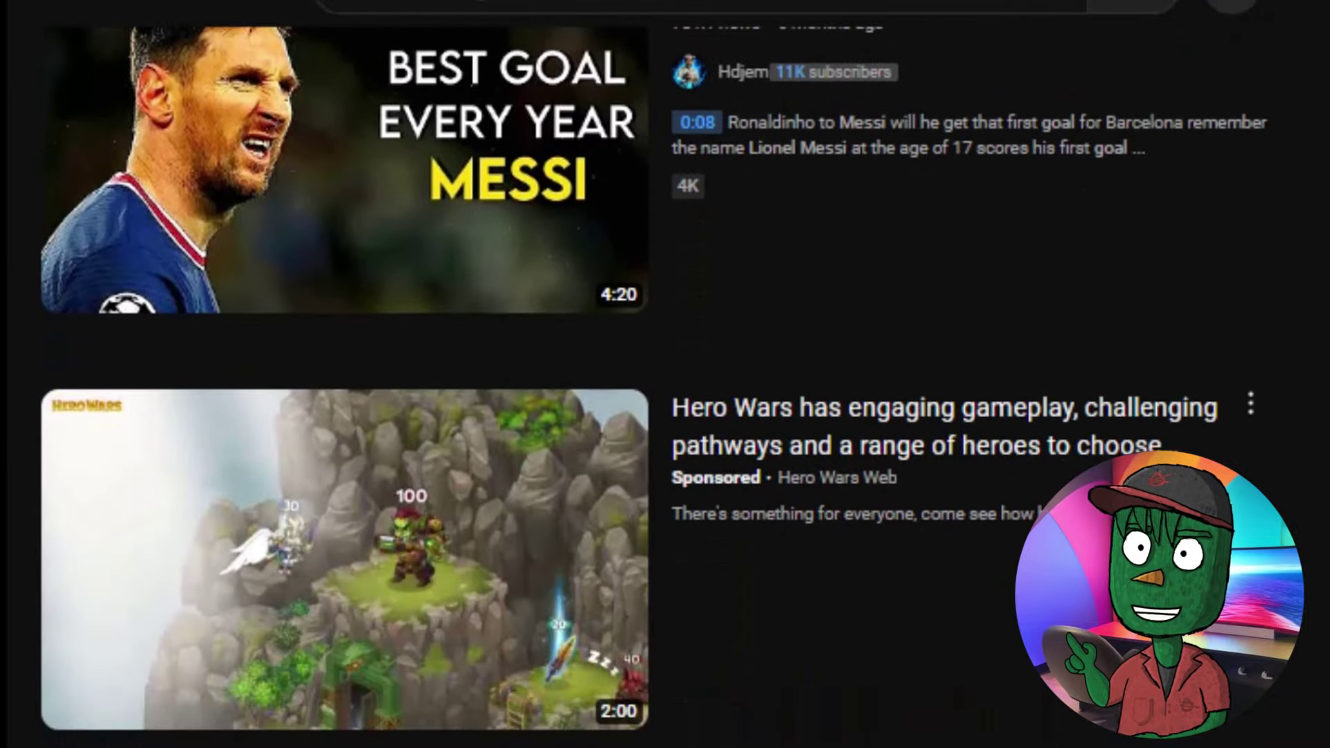
{"action": "scroll", "coordinate": [665, 388], "scroll_direction": "down", "scroll_amount": 10}
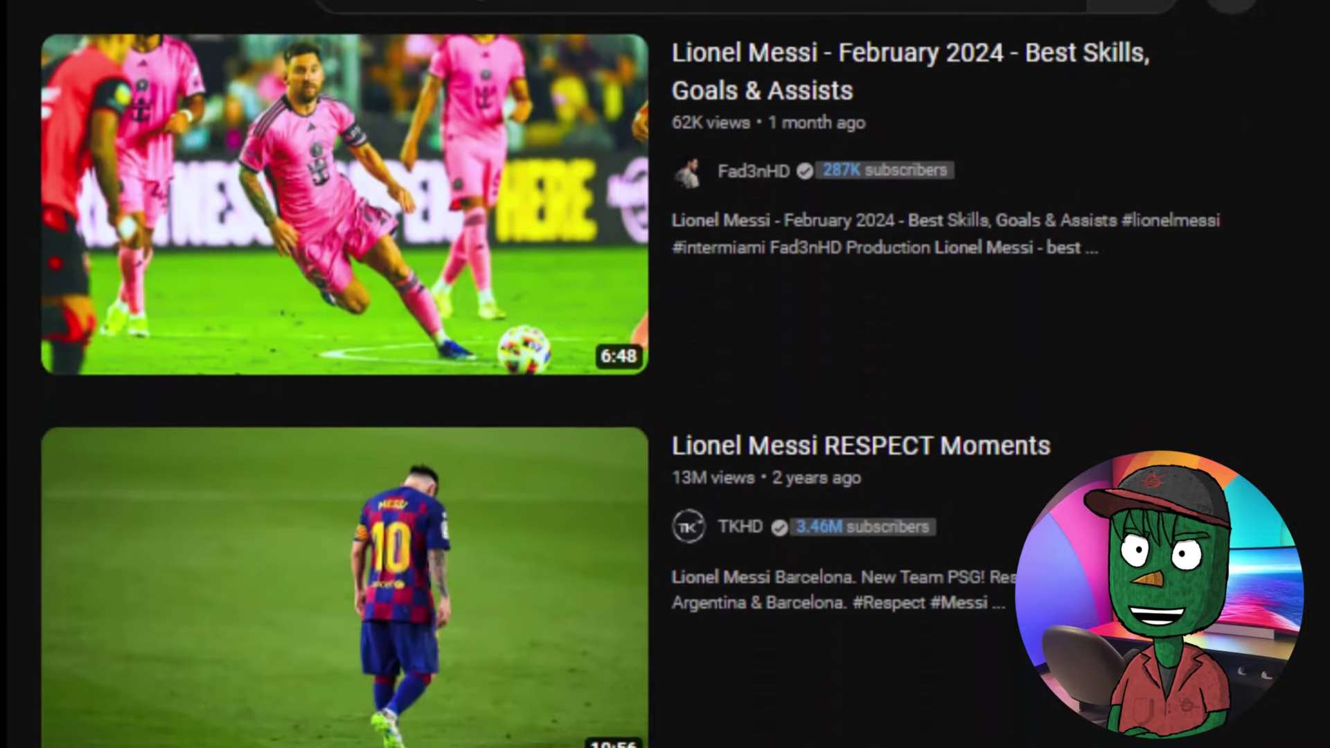
{"action": "scroll", "coordinate": [665, 388], "scroll_direction": "down", "scroll_amount": 1}
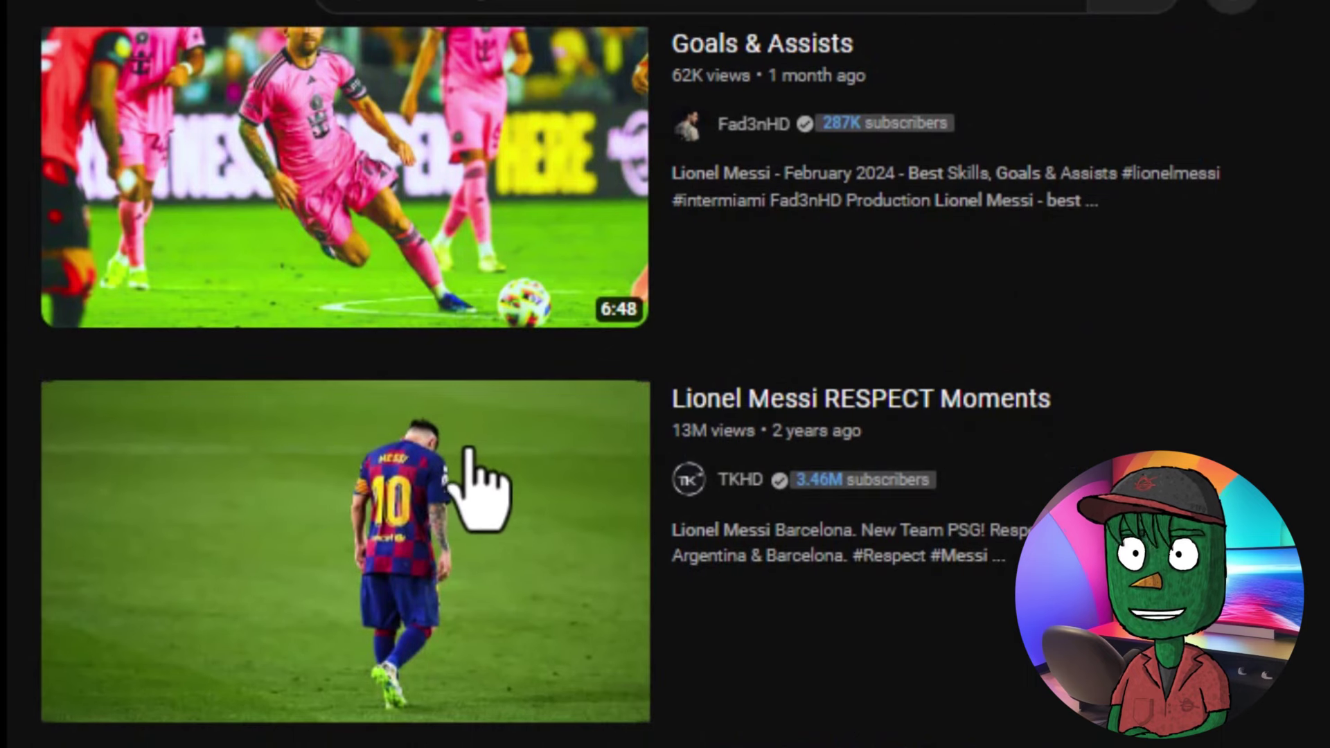
{"action": "scroll", "coordinate": [327, 550], "scroll_direction": "down", "scroll_amount": 3}
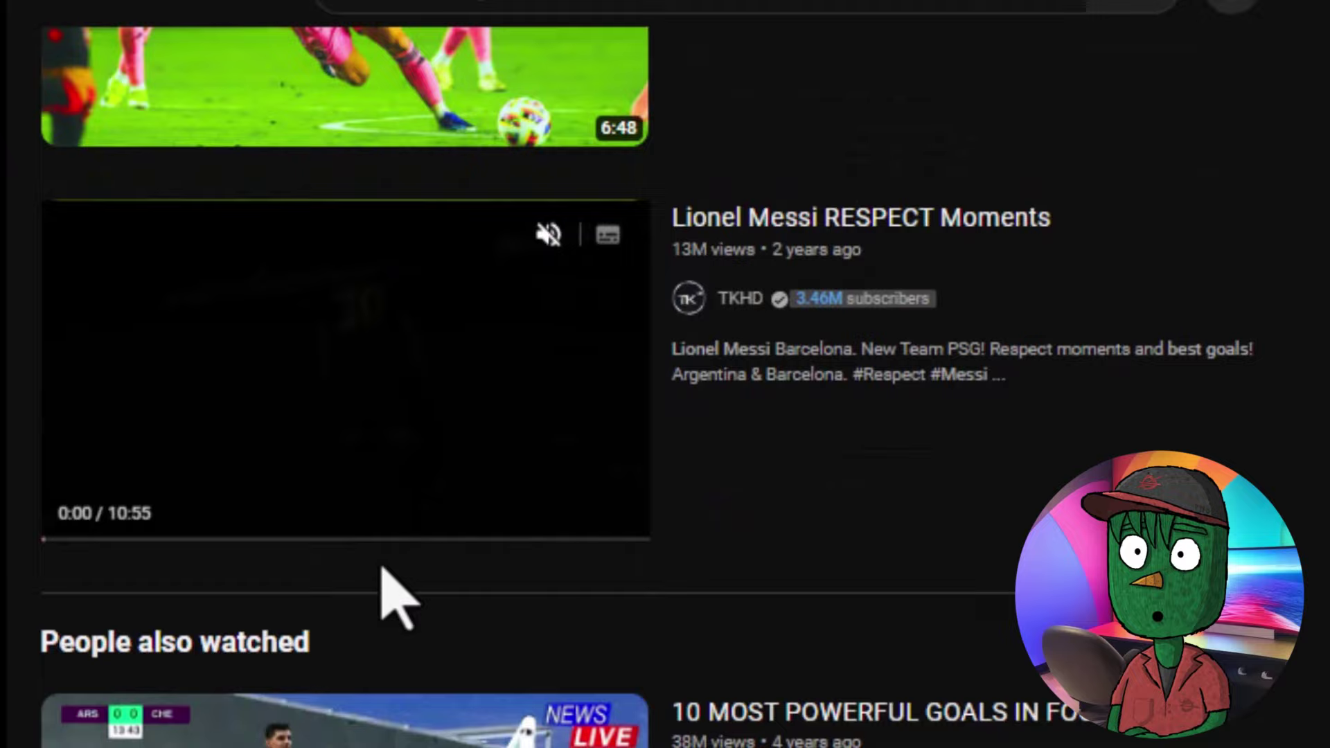
{"action": "scroll", "coordinate": [388, 575], "scroll_direction": "down", "scroll_amount": 3}
{"action": "scroll", "coordinate": [634, 655], "scroll_direction": "down", "scroll_amount": 7}
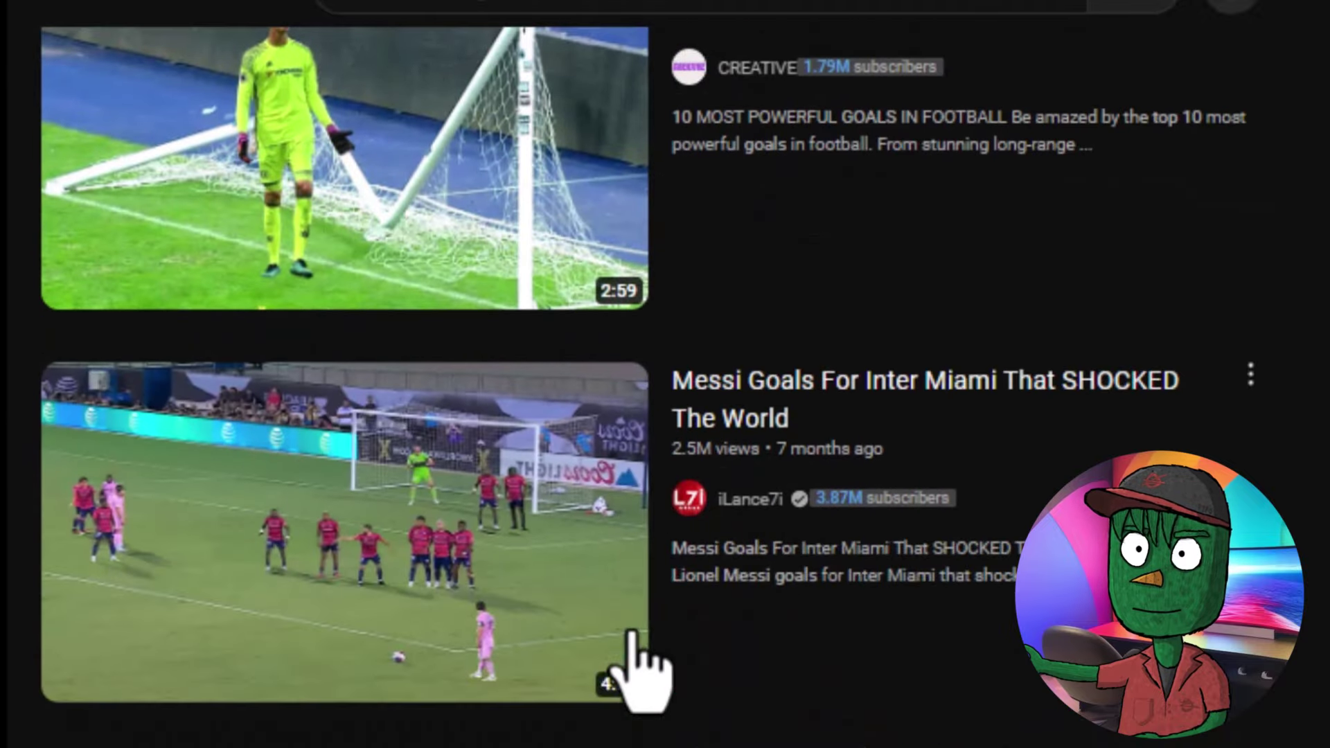
{"action": "scroll", "coordinate": [634, 654], "scroll_direction": "down", "scroll_amount": 15}
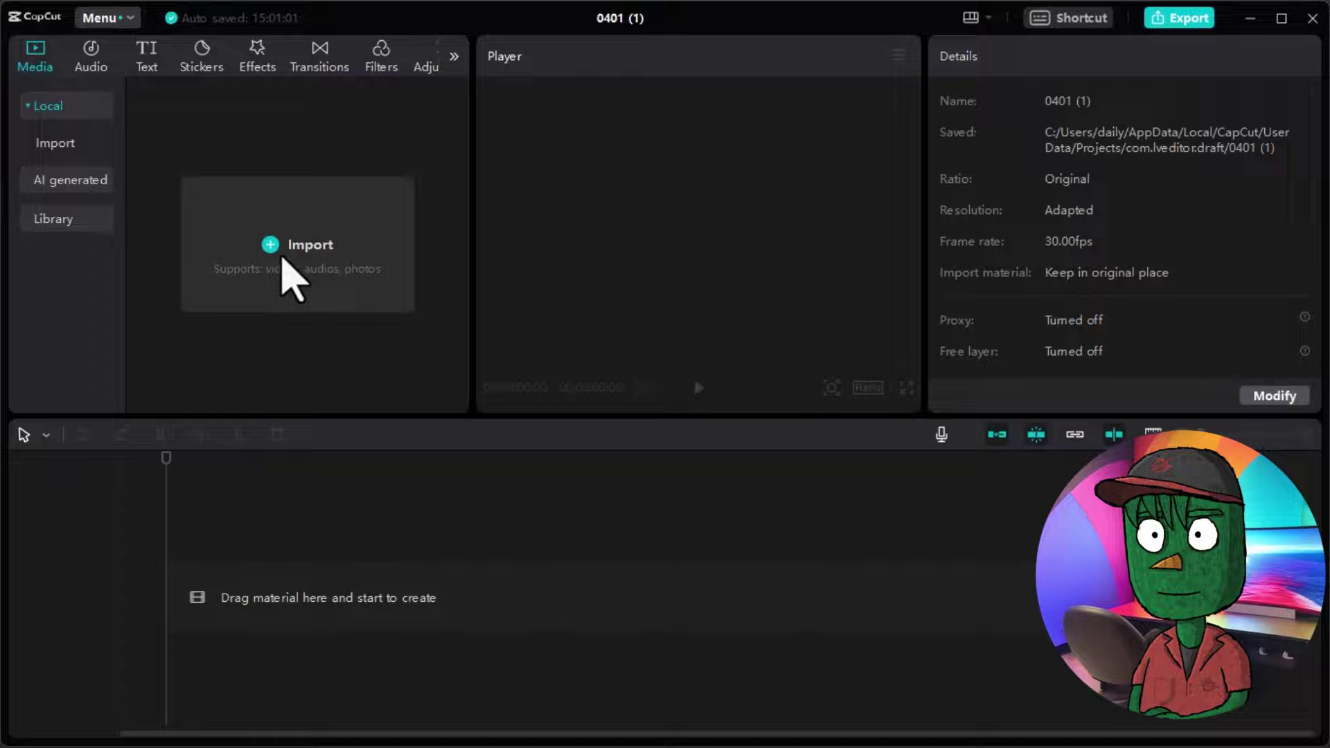
Import all four Messi videos from the messi folder into CapCut.
{"action": "left_click", "coordinate": [290, 277]}
{"action": "left_click", "coordinate": [229, 197]}
{"action": "key", "text": "ctrl+a"}
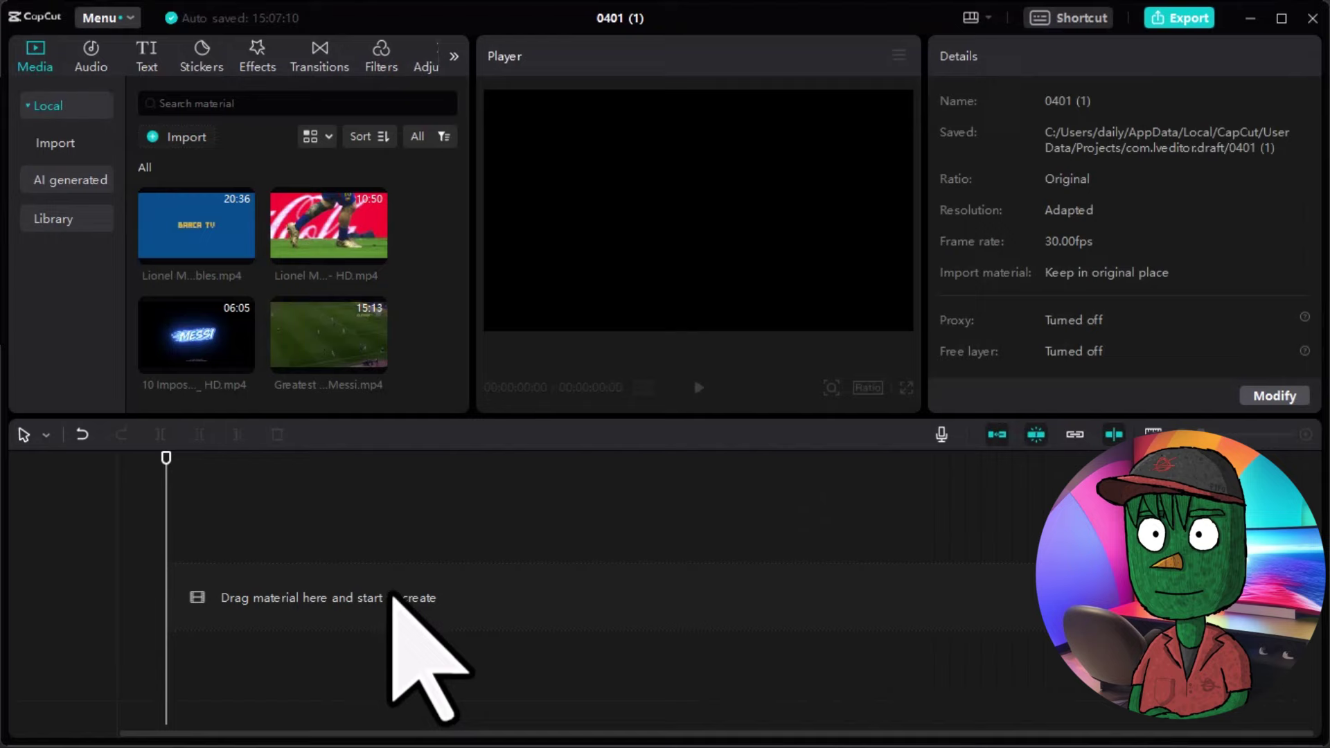
Put the Magical Dribbles clip on the timeline, delete its extracted audio, and zoom in.
{"action": "left_click", "coordinate": [190, 236]}
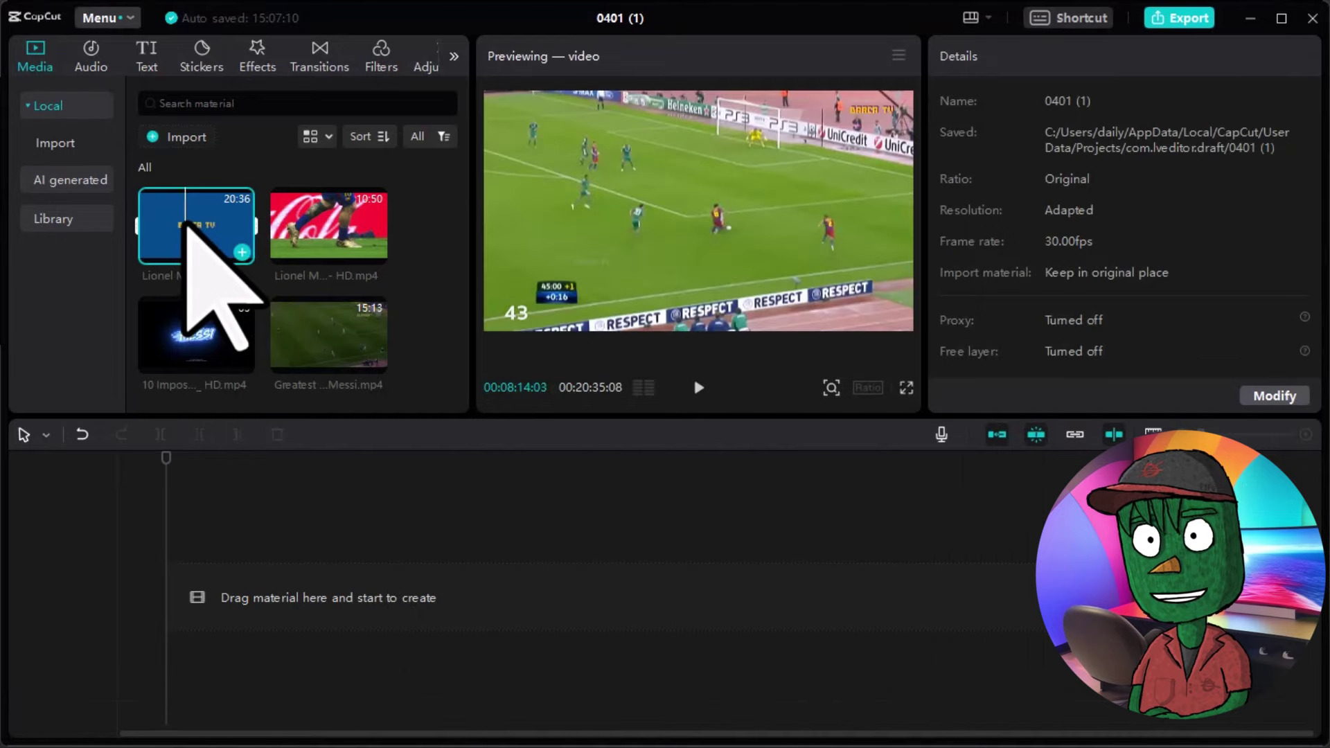
{"action": "left_click_drag", "start_coordinate": [190, 235], "coordinate": [178, 623]}
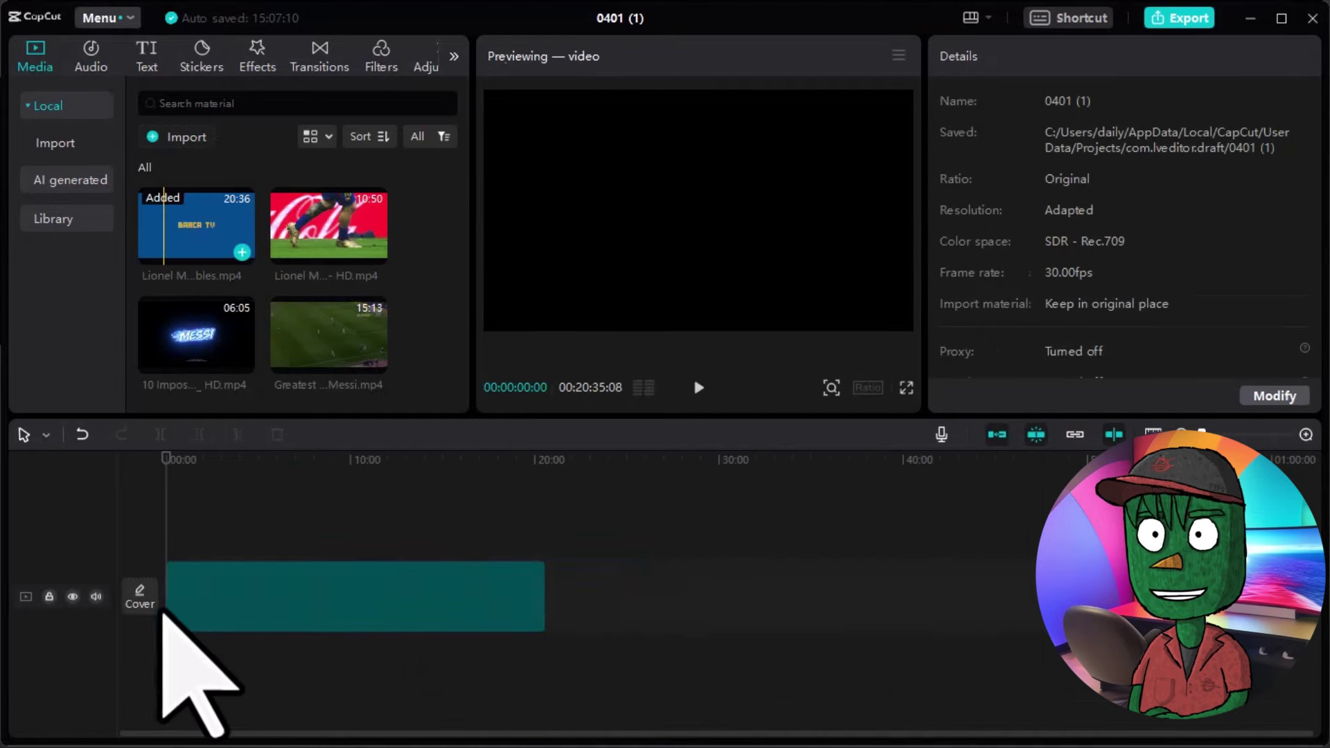
{"action": "right_click", "coordinate": [237, 600]}
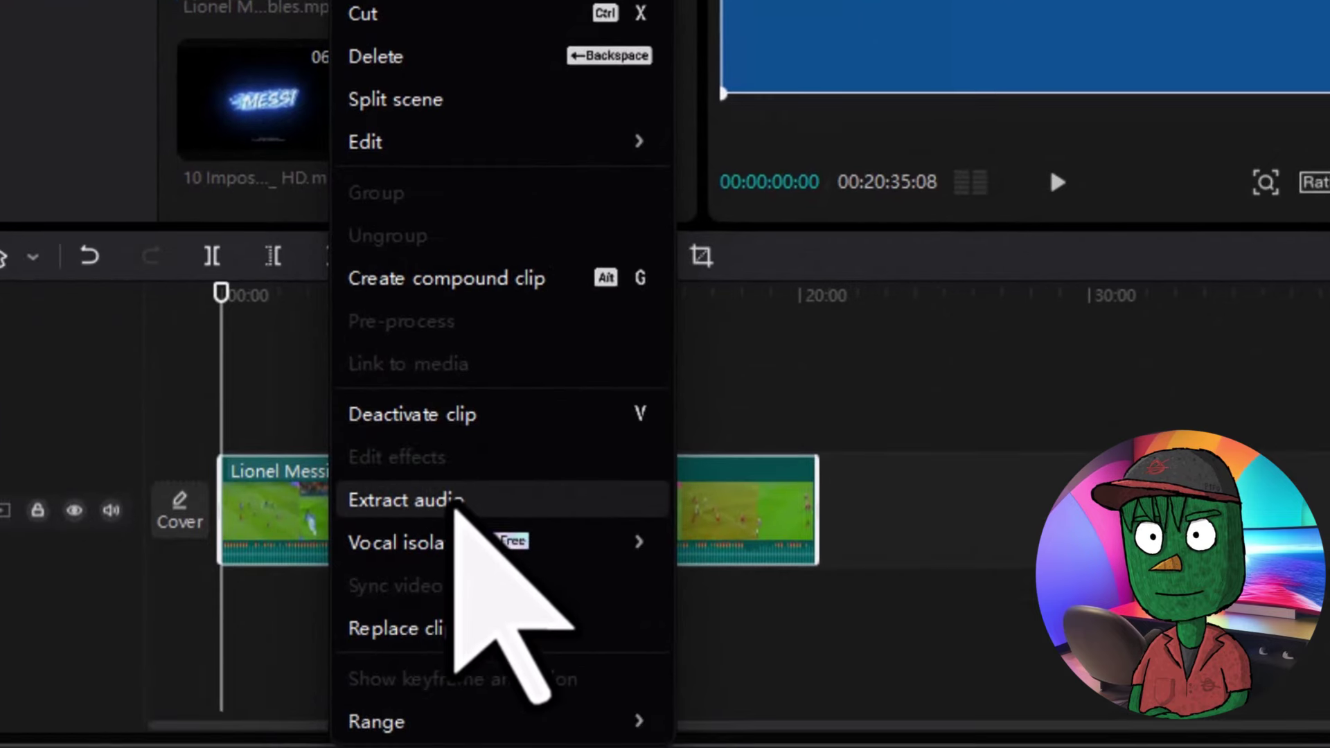
{"action": "left_click", "coordinate": [455, 506]}
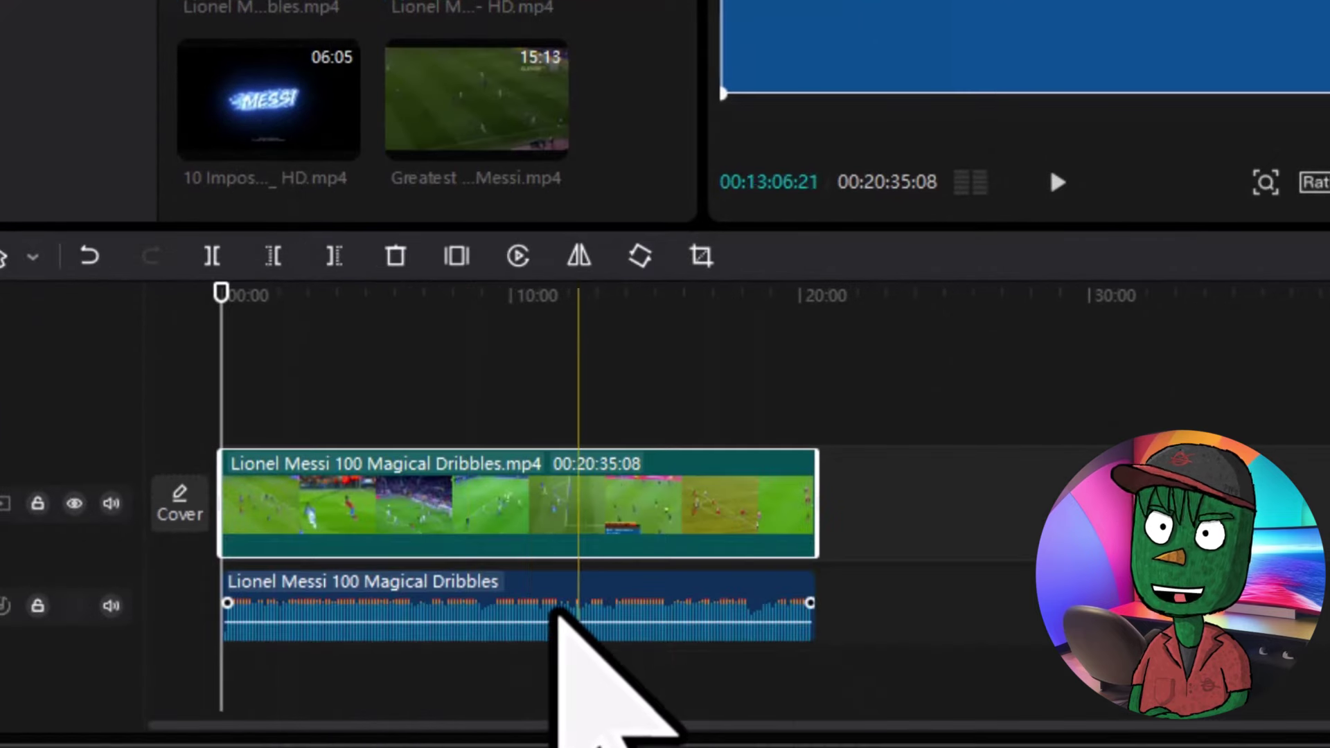
{"action": "left_click", "coordinate": [535, 608]}
{"action": "key", "text": "Delete"}
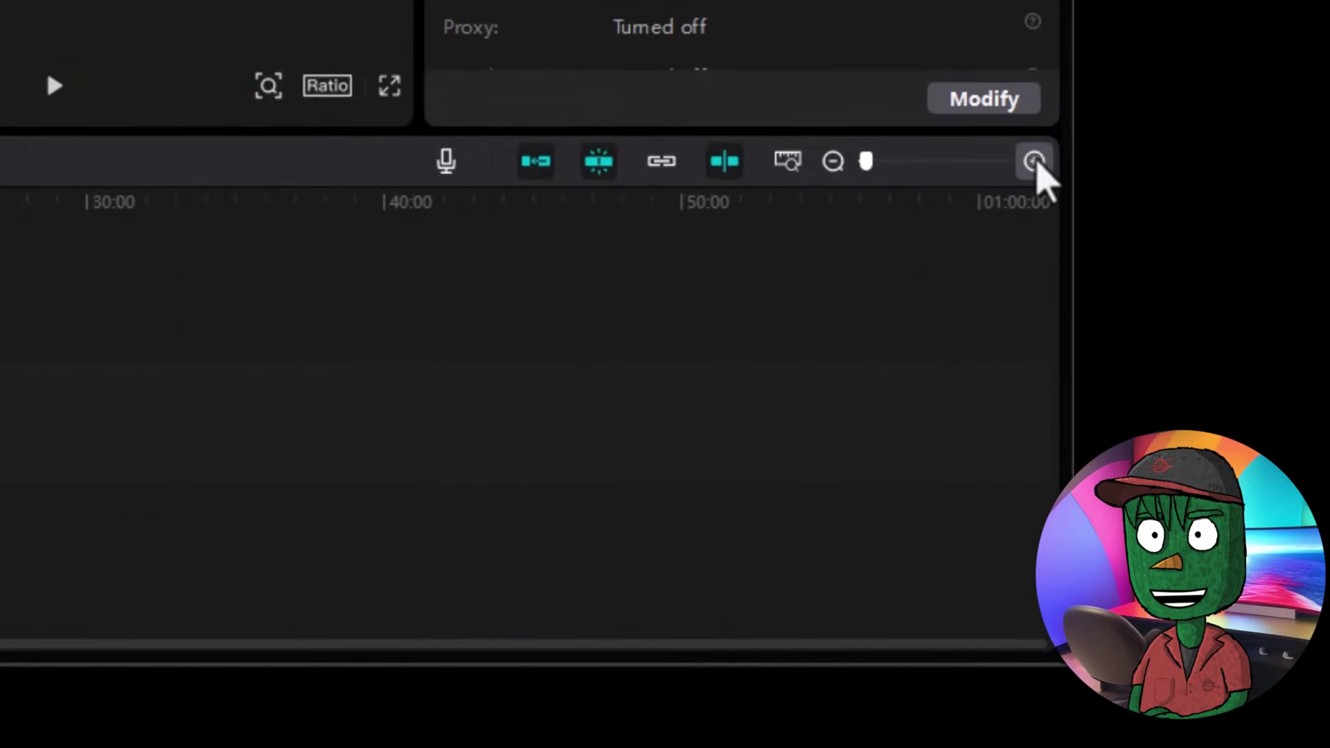
{"action": "left_click", "coordinate": [1034, 161]}
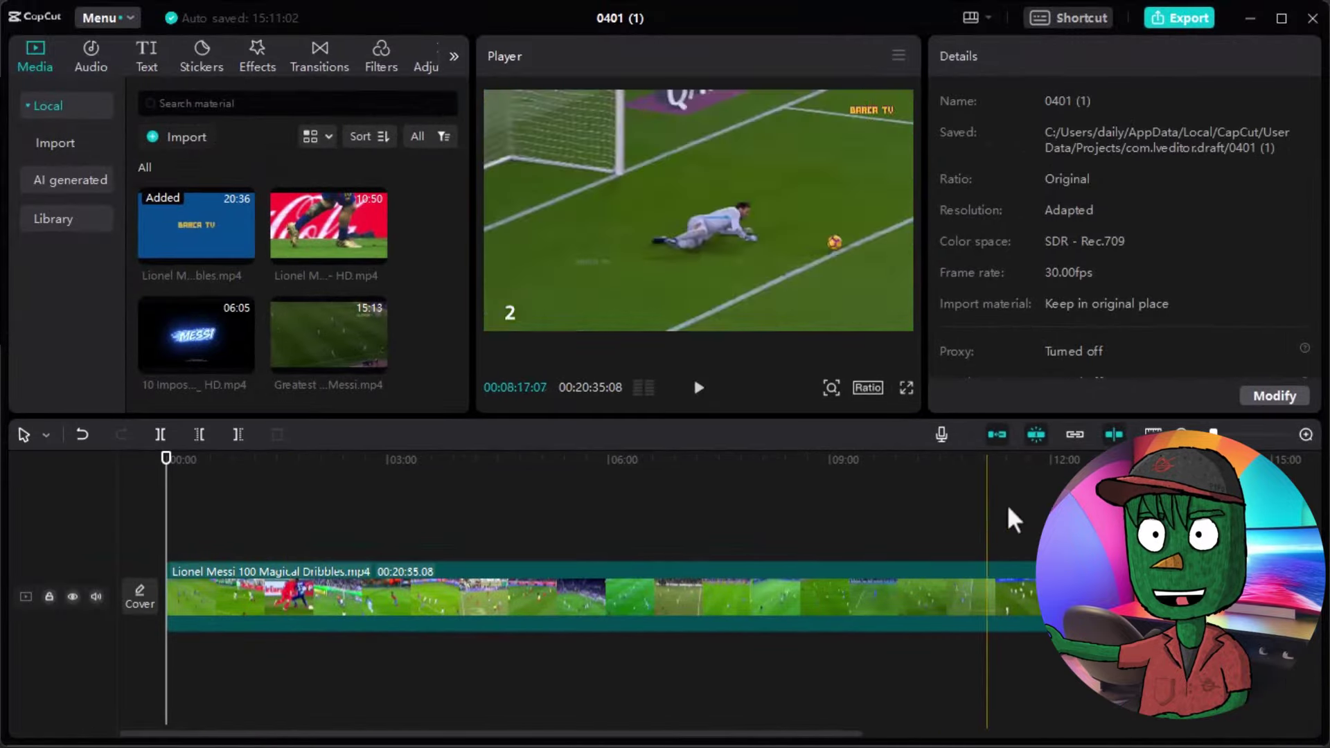
{"action": "scroll", "coordinate": [416, 668], "scroll_direction": "up", "scroll_amount": 2}
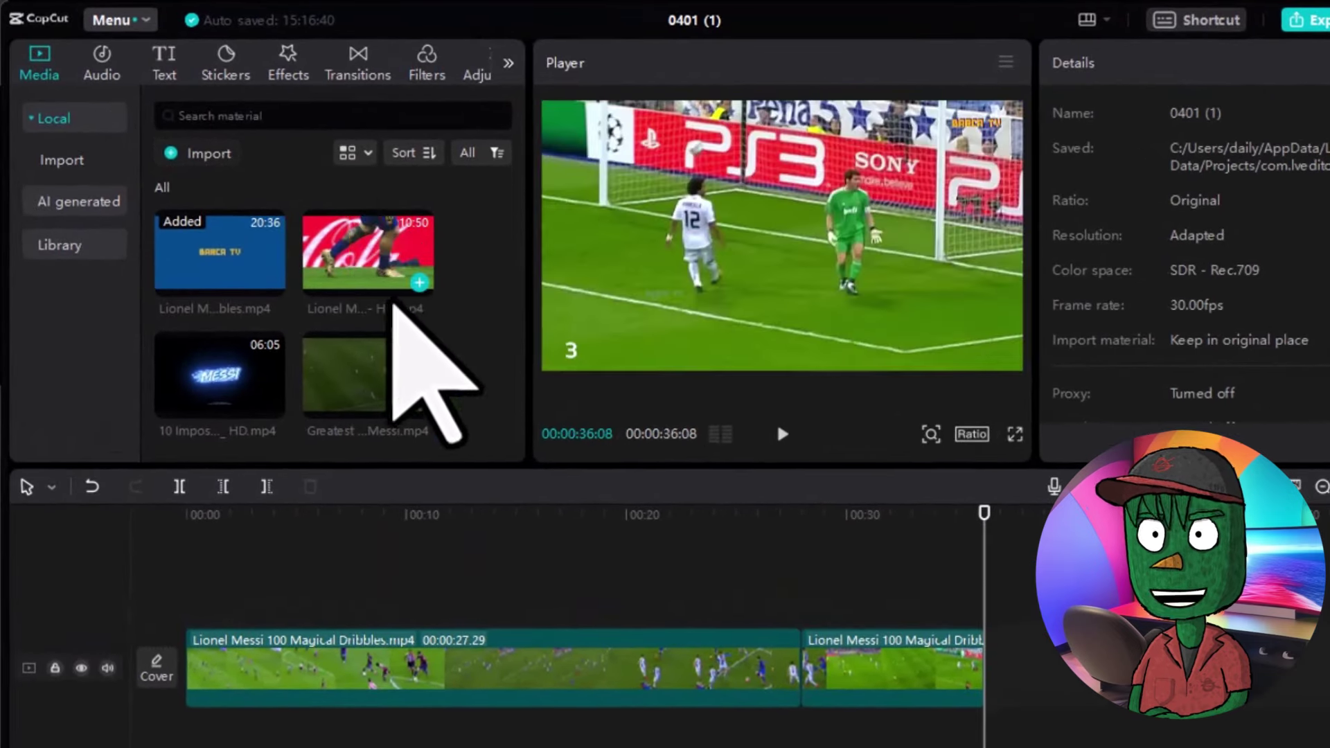
Append the Top 20 Goals of The GOAT clip and delete its extracted audio.
{"action": "left_click_drag", "start_coordinate": [371, 258], "coordinate": [987, 696]}
{"action": "left_click", "coordinate": [886, 625]}
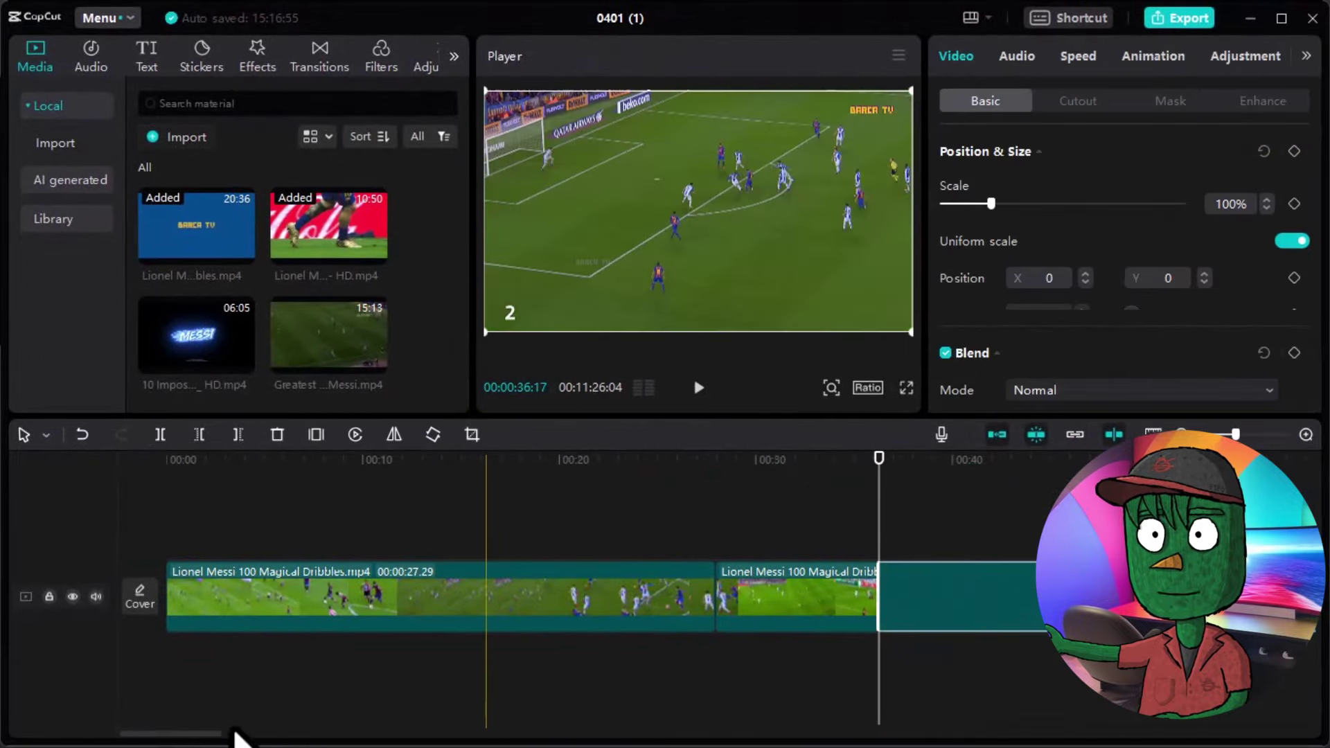
{"action": "left_click_drag", "start_coordinate": [194, 736], "coordinate": [244, 728]}
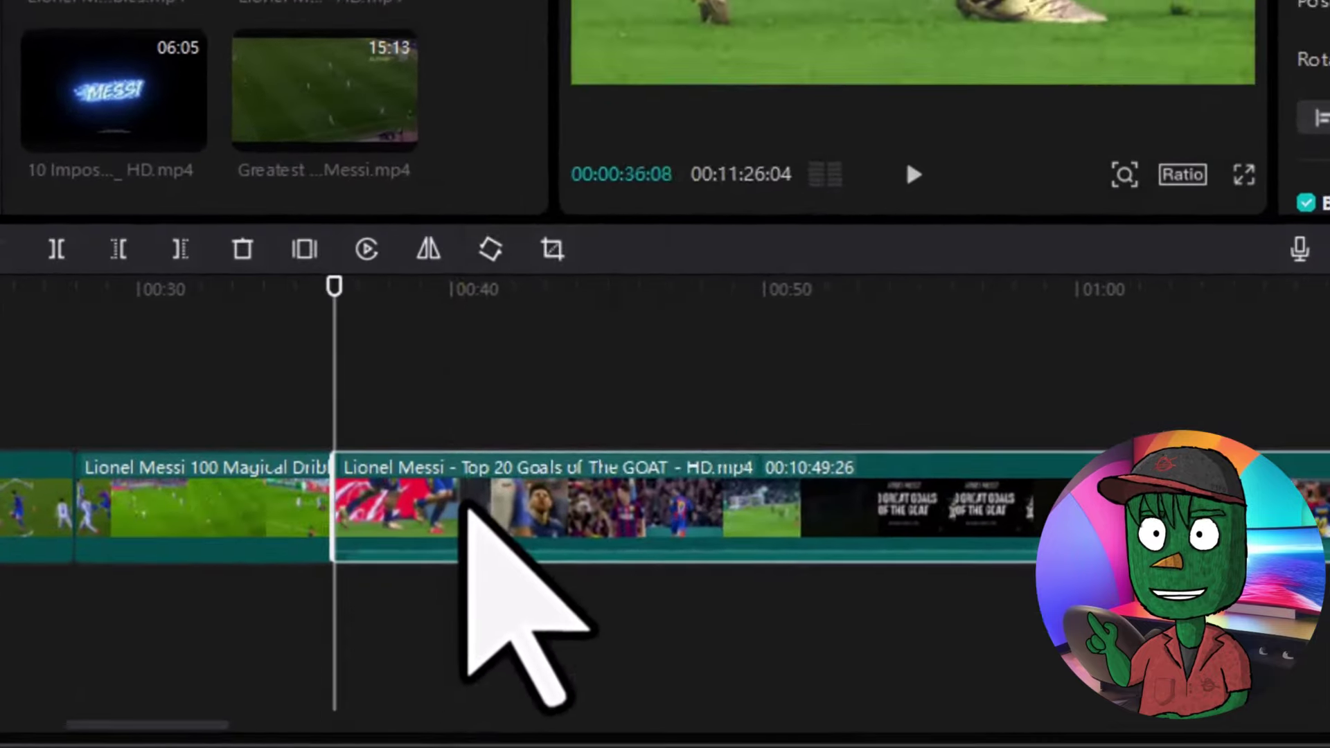
{"action": "right_click", "coordinate": [435, 568]}
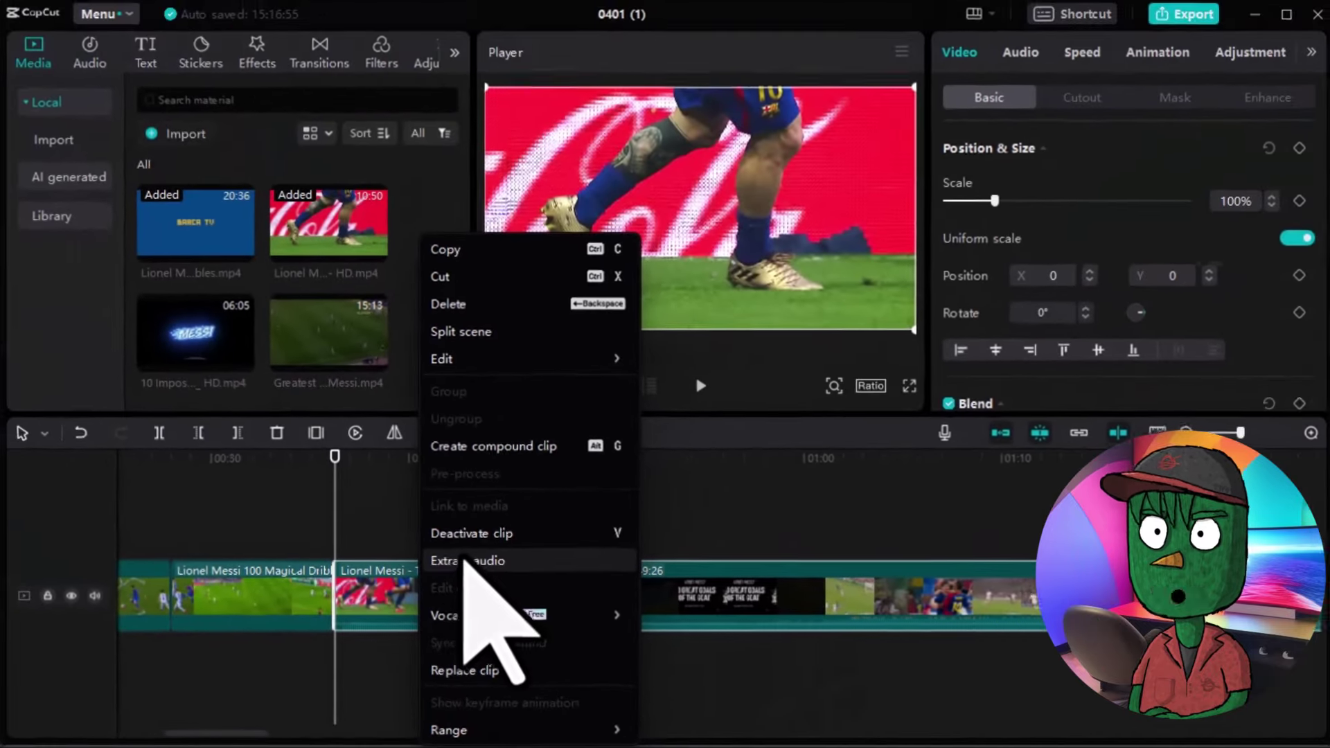
{"action": "left_click", "coordinate": [463, 561]}
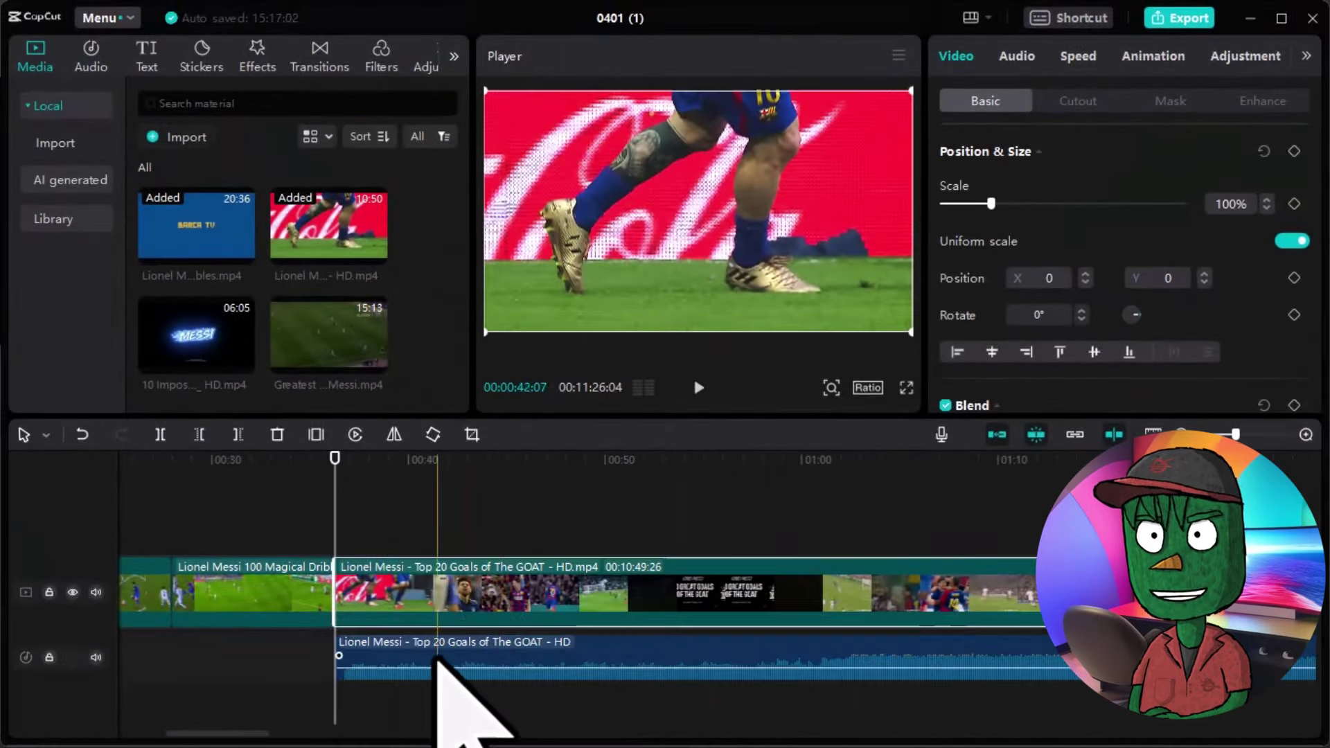
{"action": "key", "text": "Delete"}
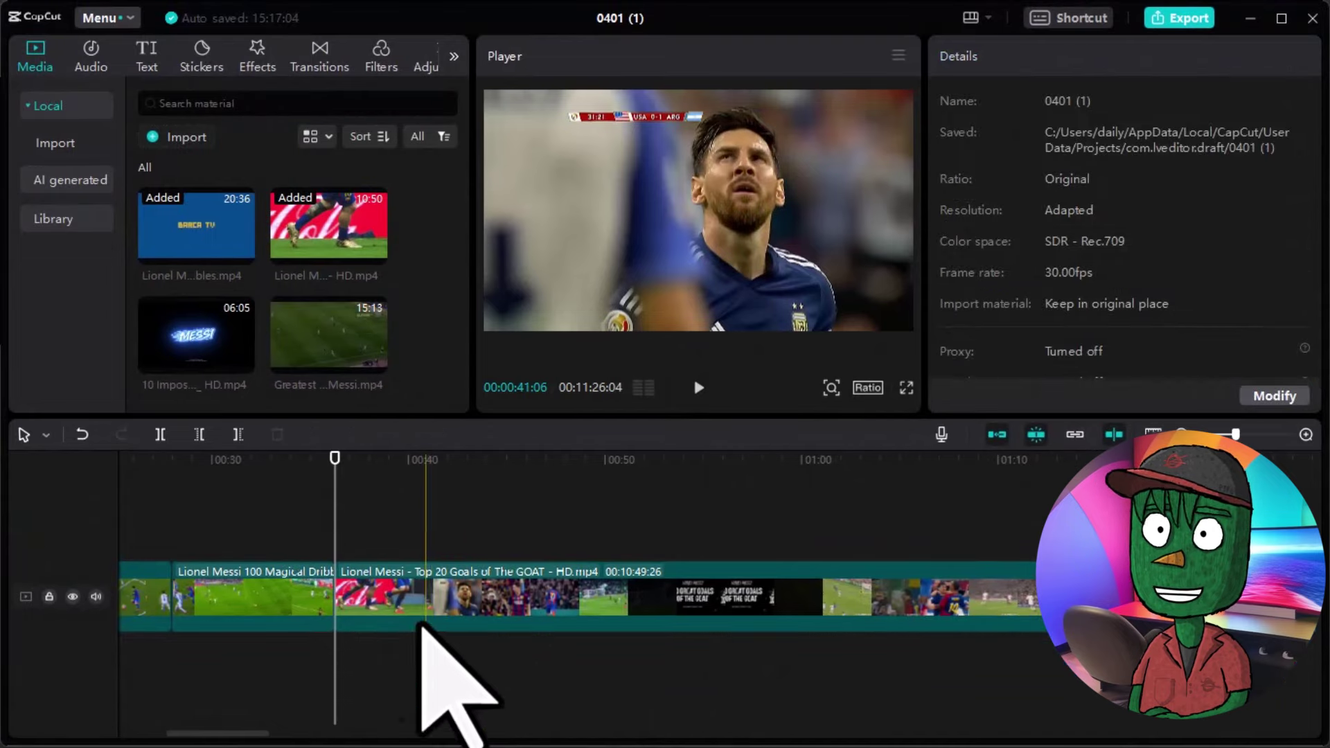
Split the Top 20 Goals clip at about 00:40 and 01:01.
{"action": "left_click", "coordinate": [822, 557]}
{"action": "left_click", "coordinate": [796, 564]}
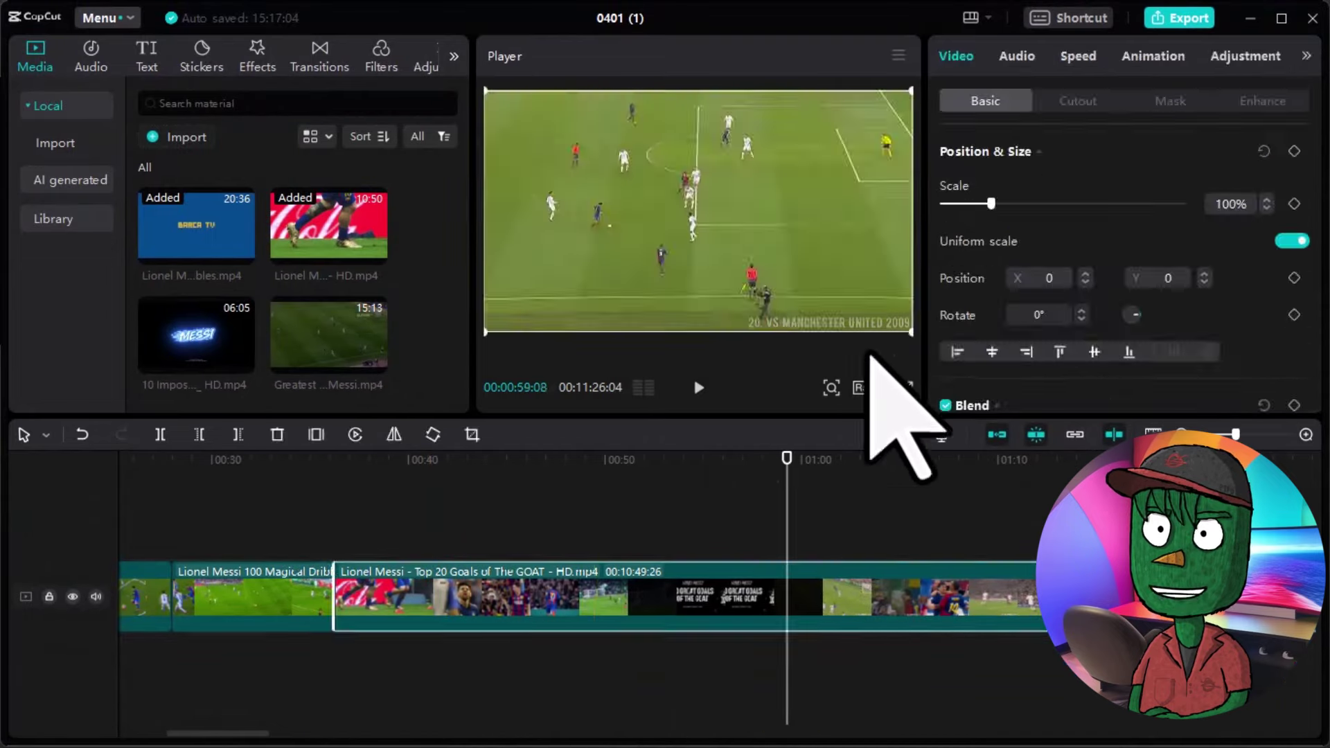
{"action": "left_click", "coordinate": [327, 475]}
{"action": "left_click_drag", "start_coordinate": [326, 475], "coordinate": [420, 478]}
{"action": "left_click", "coordinate": [440, 457]}
{"action": "key", "text": "ctrl+b"}
{"action": "left_click", "coordinate": [565, 534]}
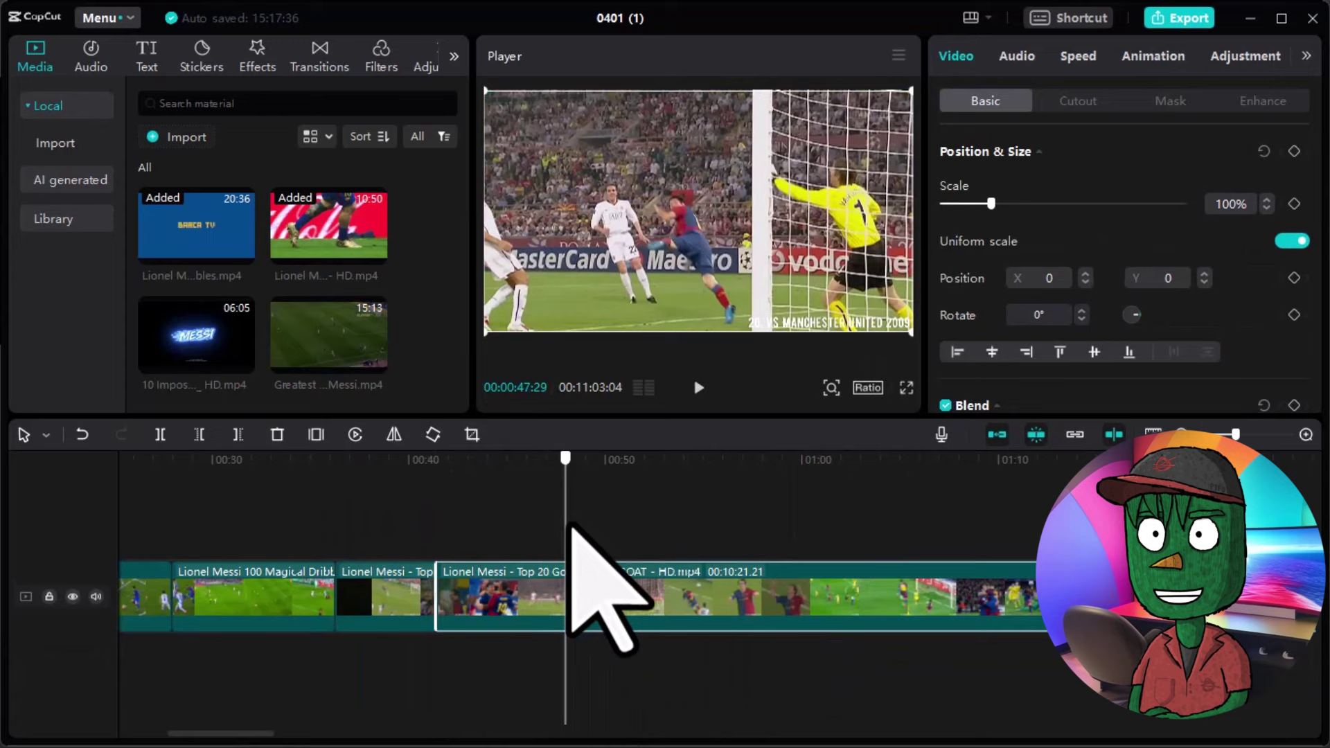
{"action": "left_click", "coordinate": [787, 541]}
{"action": "key", "text": "ctrl+b"}
{"action": "left_click", "coordinate": [835, 502]}
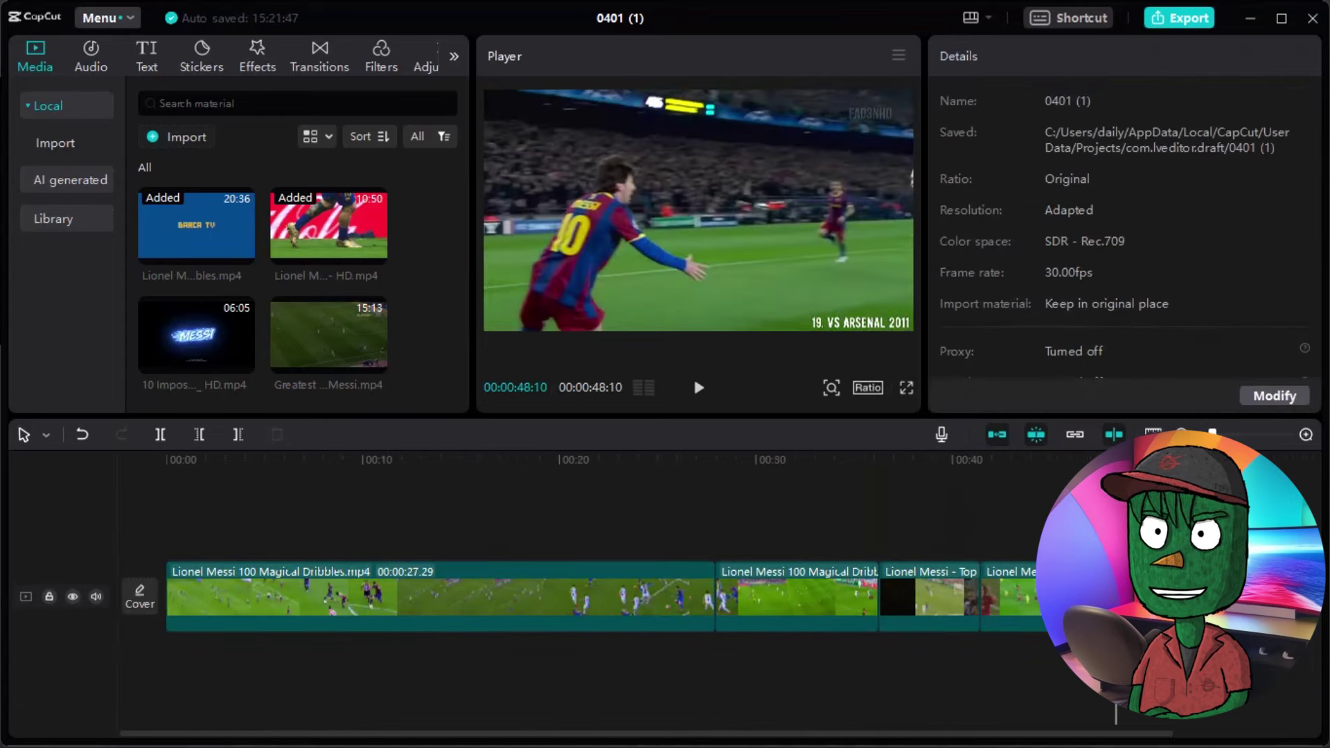
Set the project to 9:16 portrait and enlarge the first clip to fill the frame.
{"action": "left_click", "coordinate": [385, 458]}
{"action": "key", "text": "Home"}
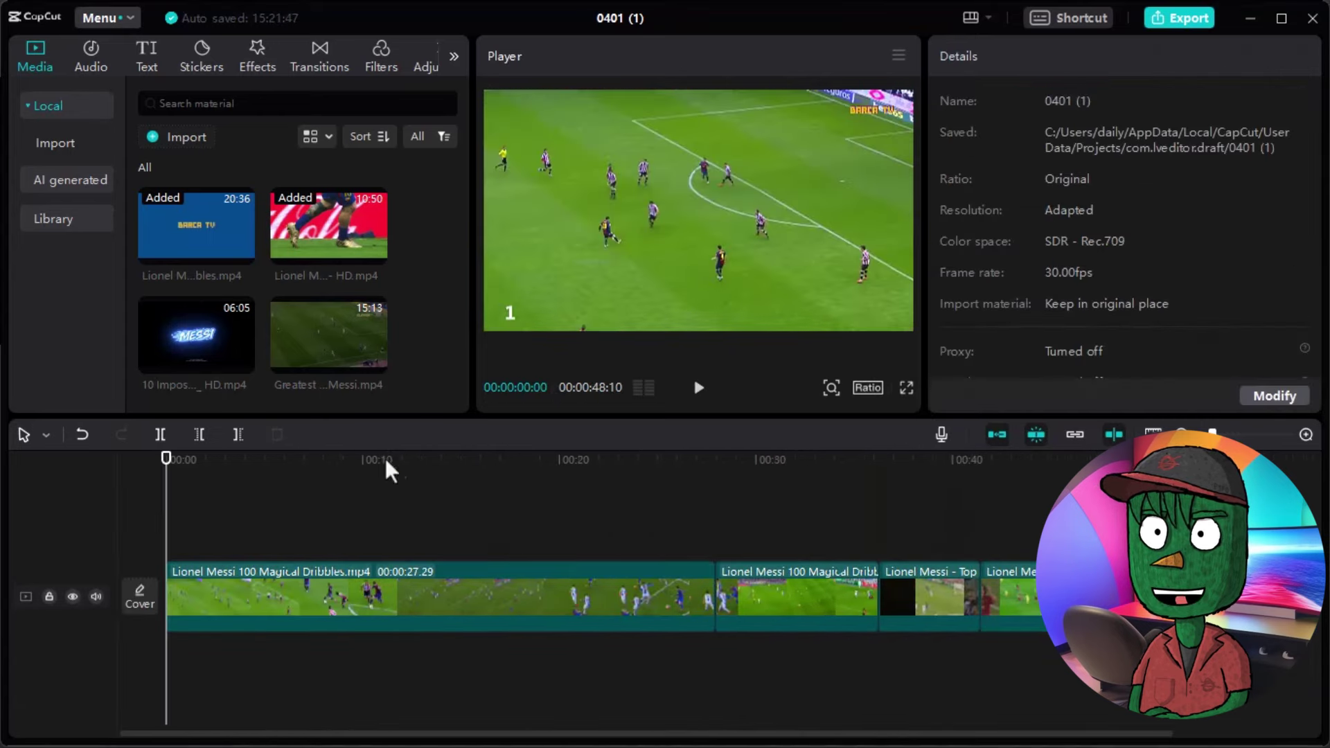
{"action": "left_click", "coordinate": [260, 588]}
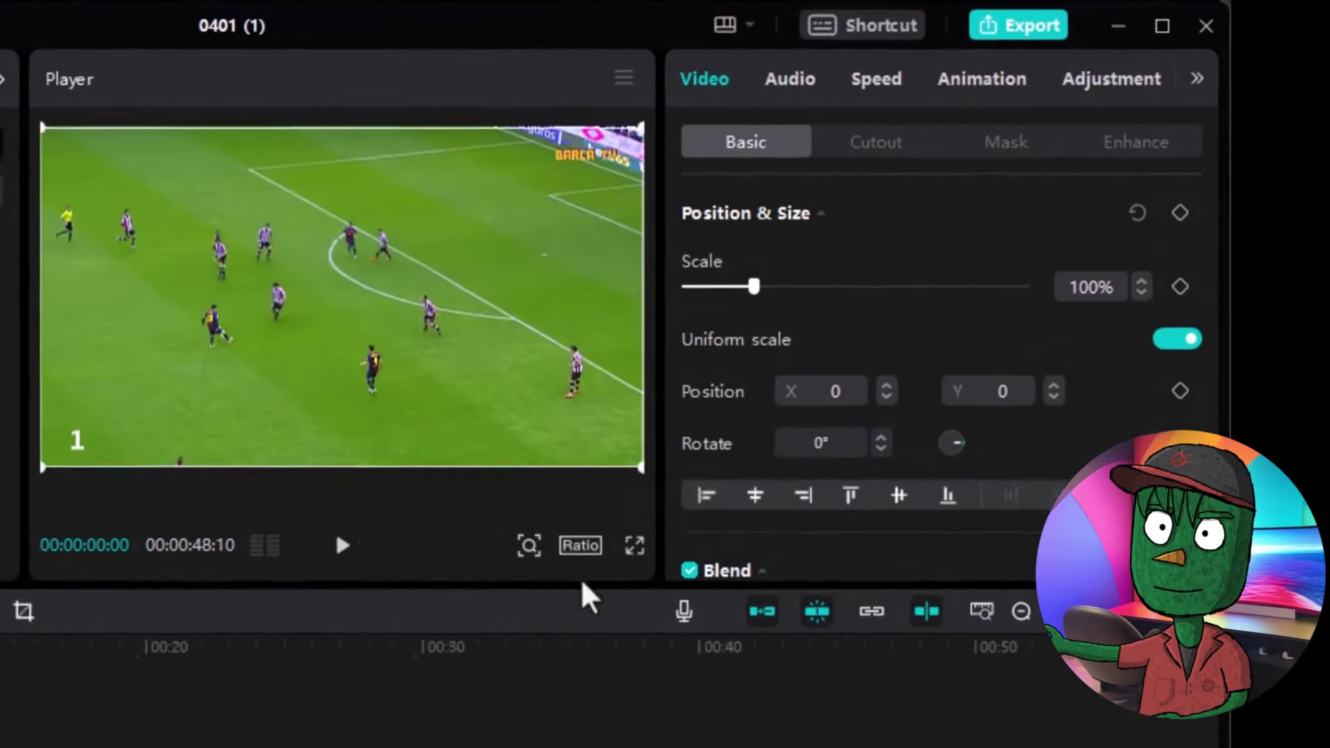
{"action": "left_click", "coordinate": [581, 546]}
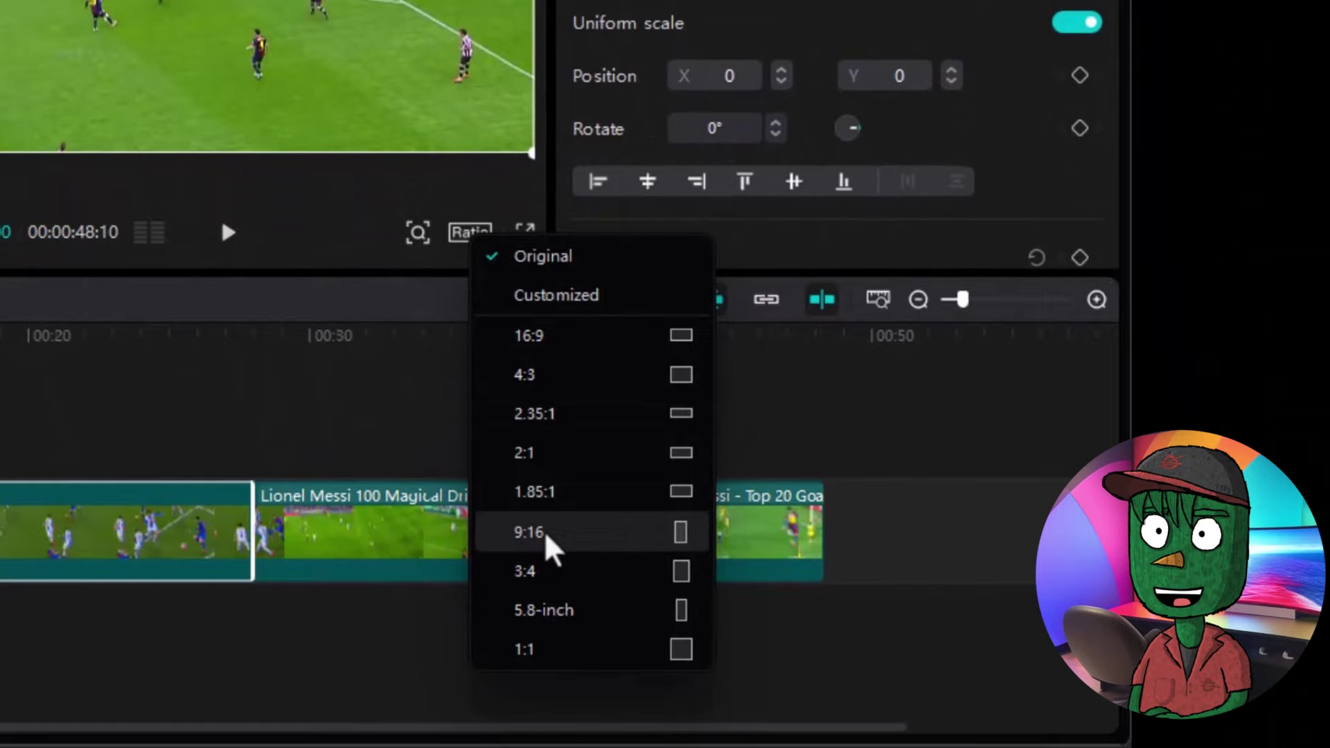
{"action": "left_click", "coordinate": [529, 532]}
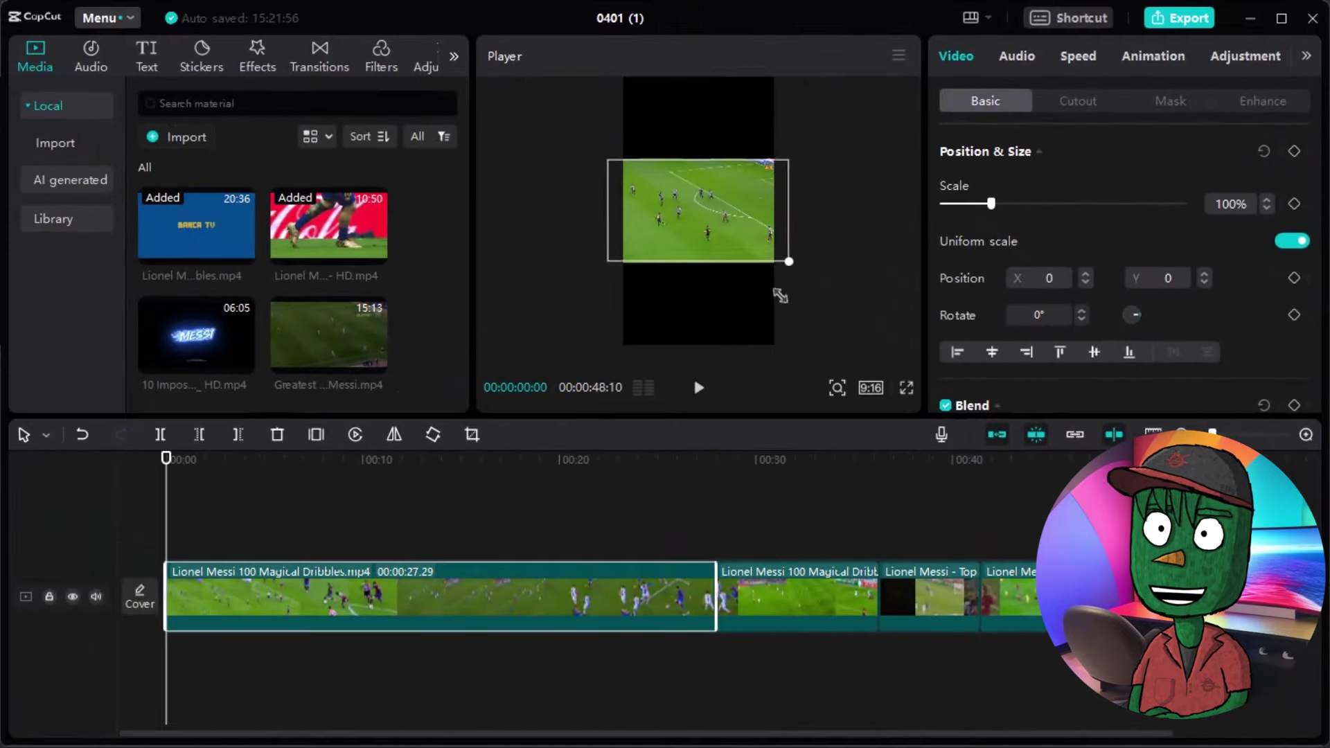
{"action": "left_click_drag", "start_coordinate": [359, 52], "coordinate": [911, 534]}
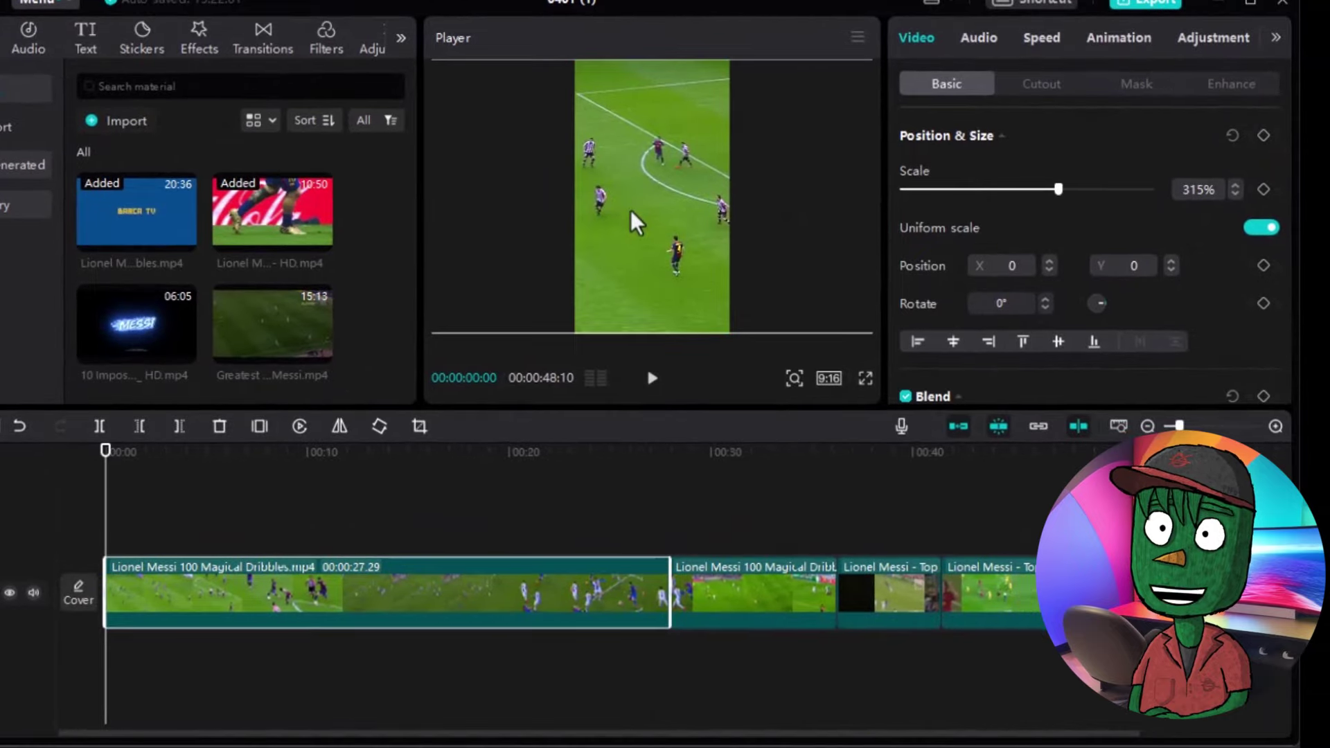
Scale the third and fourth clips to about 315%, centering the keeper in yellow.
{"action": "left_click", "coordinate": [624, 513]}
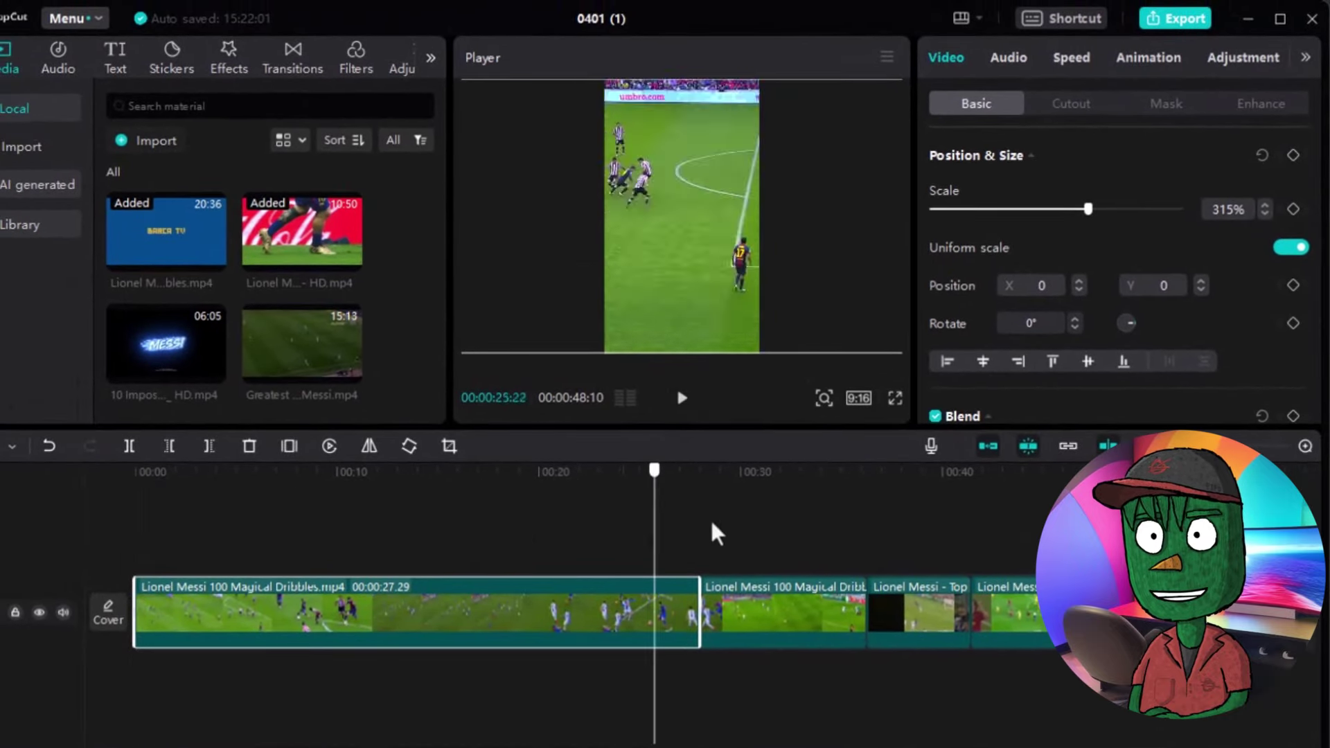
{"action": "left_click", "coordinate": [752, 547]}
{"action": "left_click", "coordinate": [756, 606]}
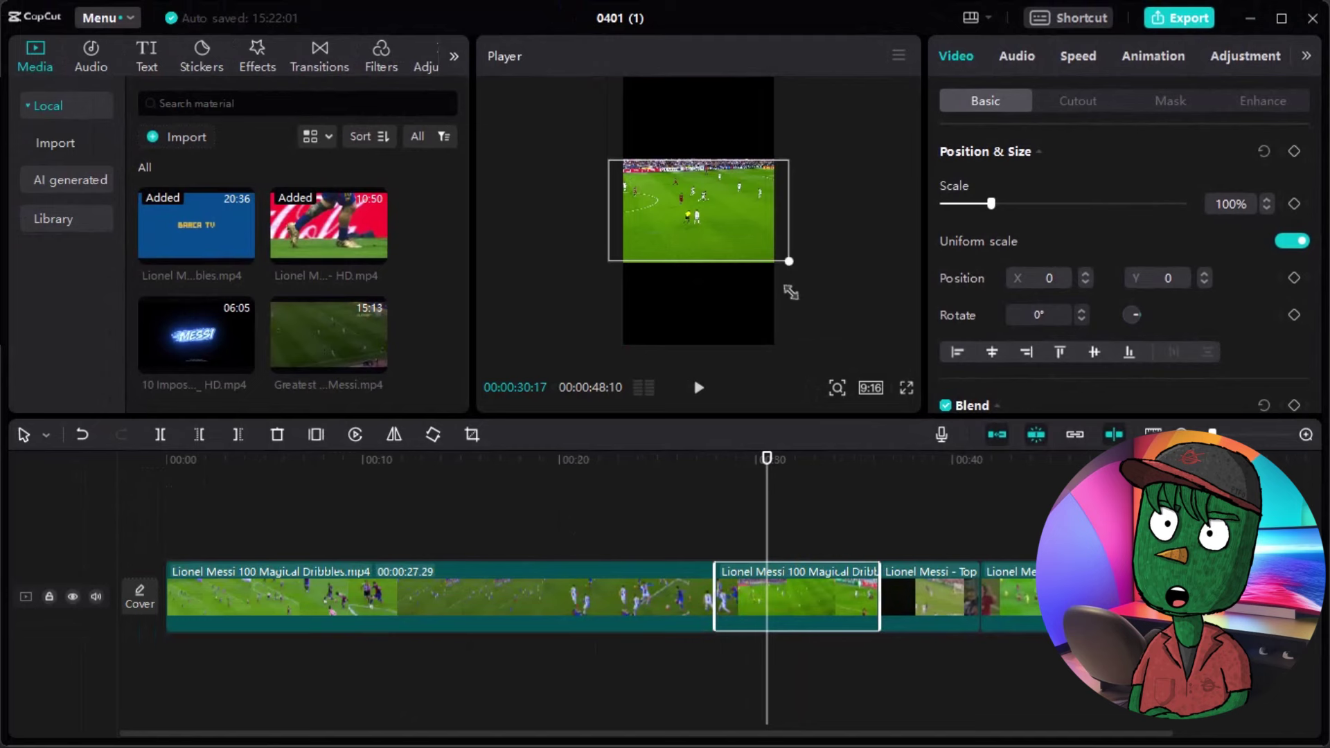
{"action": "left_click", "coordinate": [995, 496]}
{"action": "left_click", "coordinate": [944, 596]}
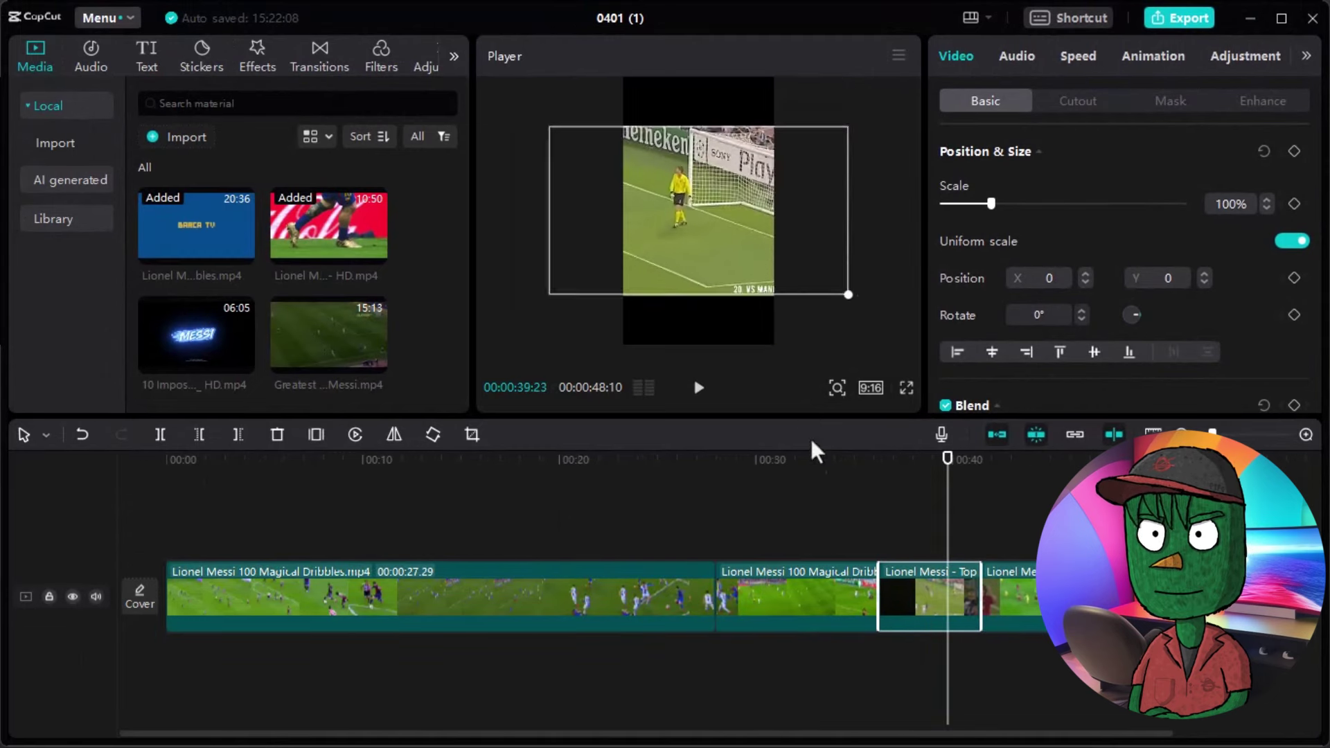
{"action": "left_click_drag", "start_coordinate": [733, 243], "coordinate": [520, 335]}
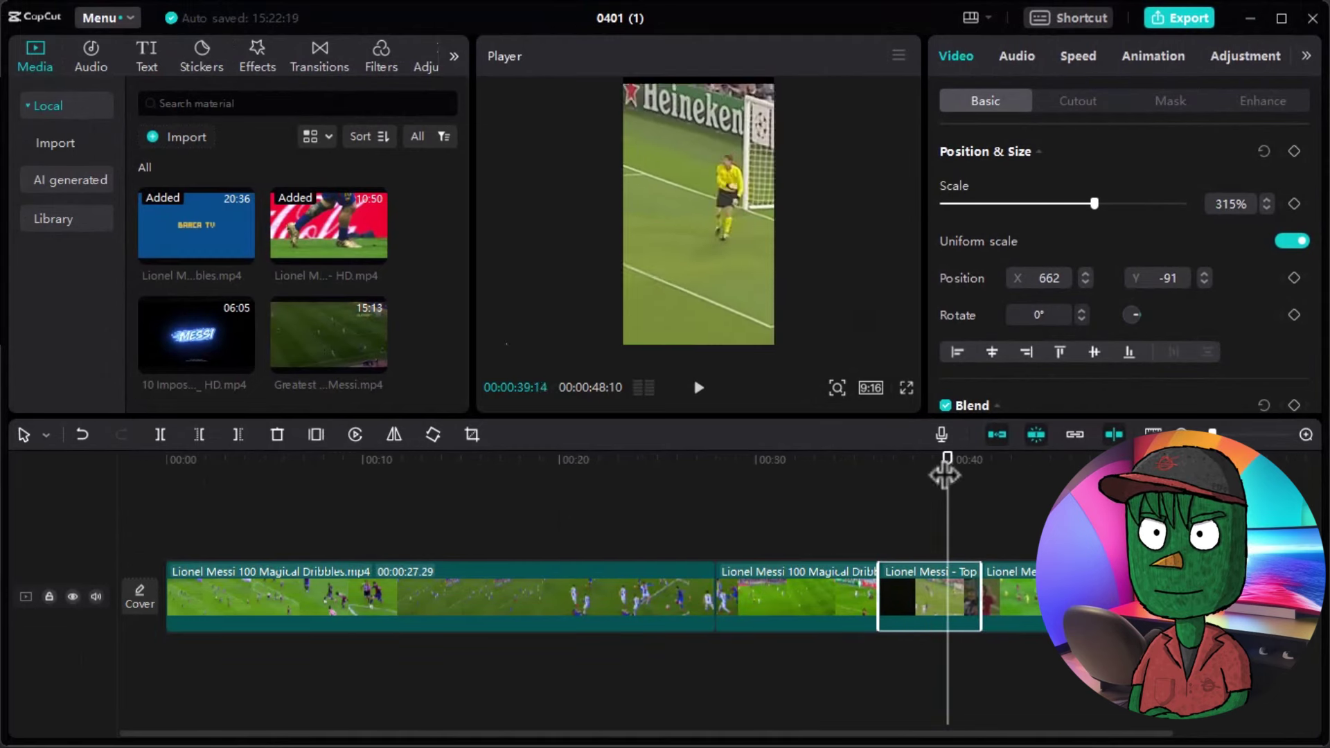
{"action": "left_click_drag", "start_coordinate": [944, 475], "coordinate": [1027, 462]}
{"action": "left_click", "coordinate": [1008, 595]}
{"action": "left_click_drag", "start_coordinate": [867, 303], "coordinate": [913, 343]}
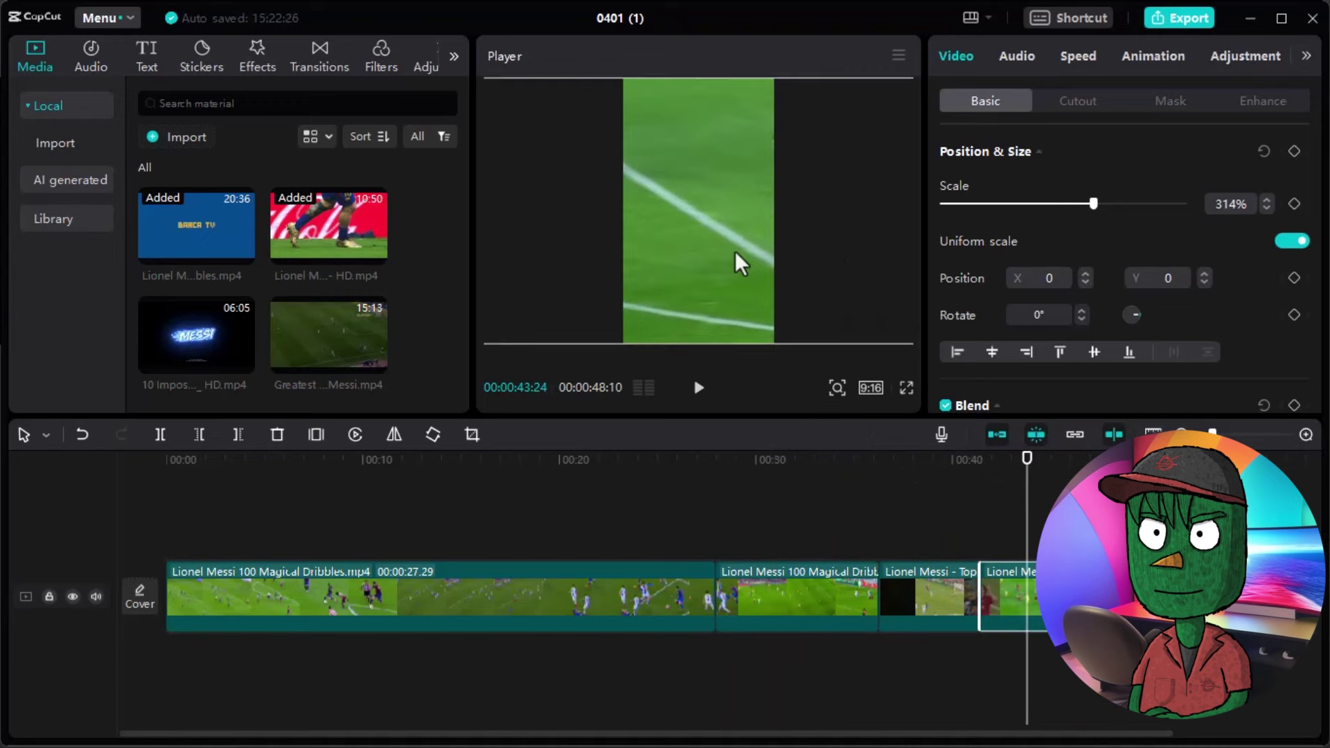
{"action": "left_click_drag", "start_coordinate": [741, 263], "coordinate": [761, 243]}
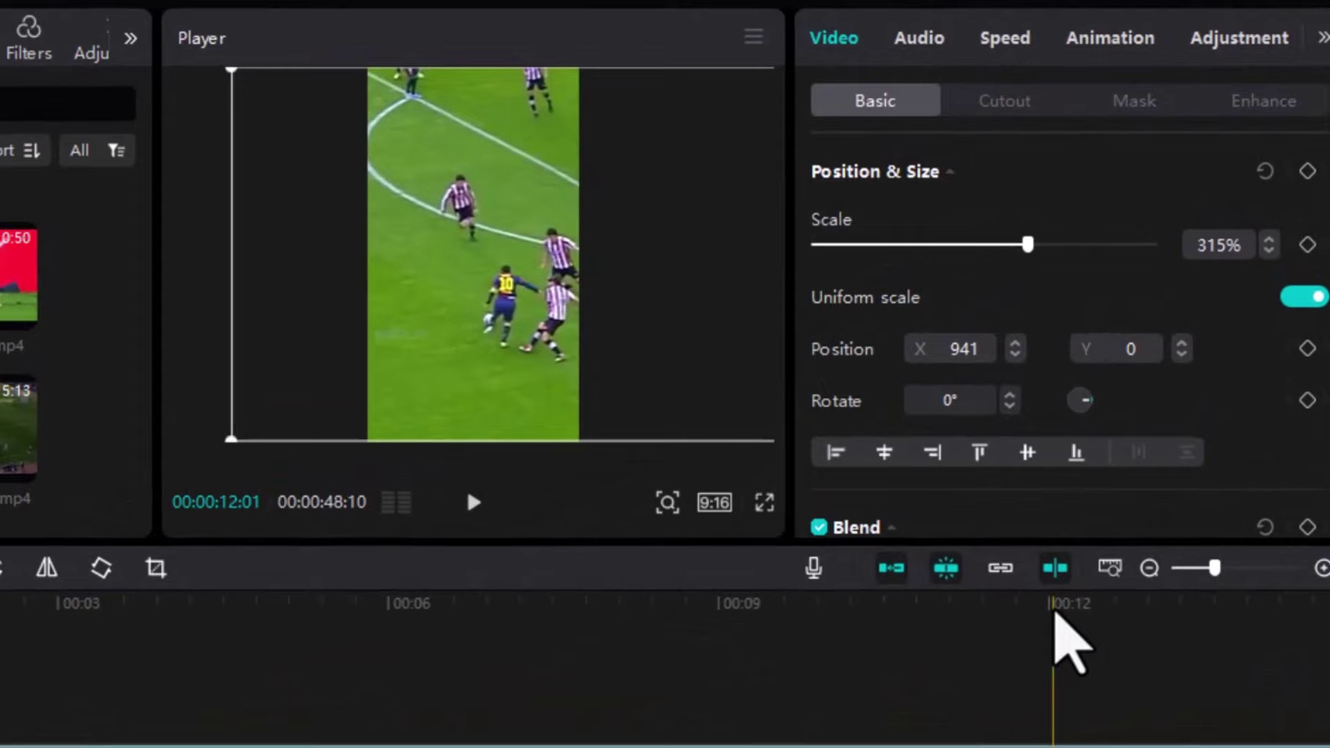
Add position keyframes at 02:06 and 03:27, shifting the footage to keep Messi framed.
{"action": "left_click", "coordinate": [1308, 353]}
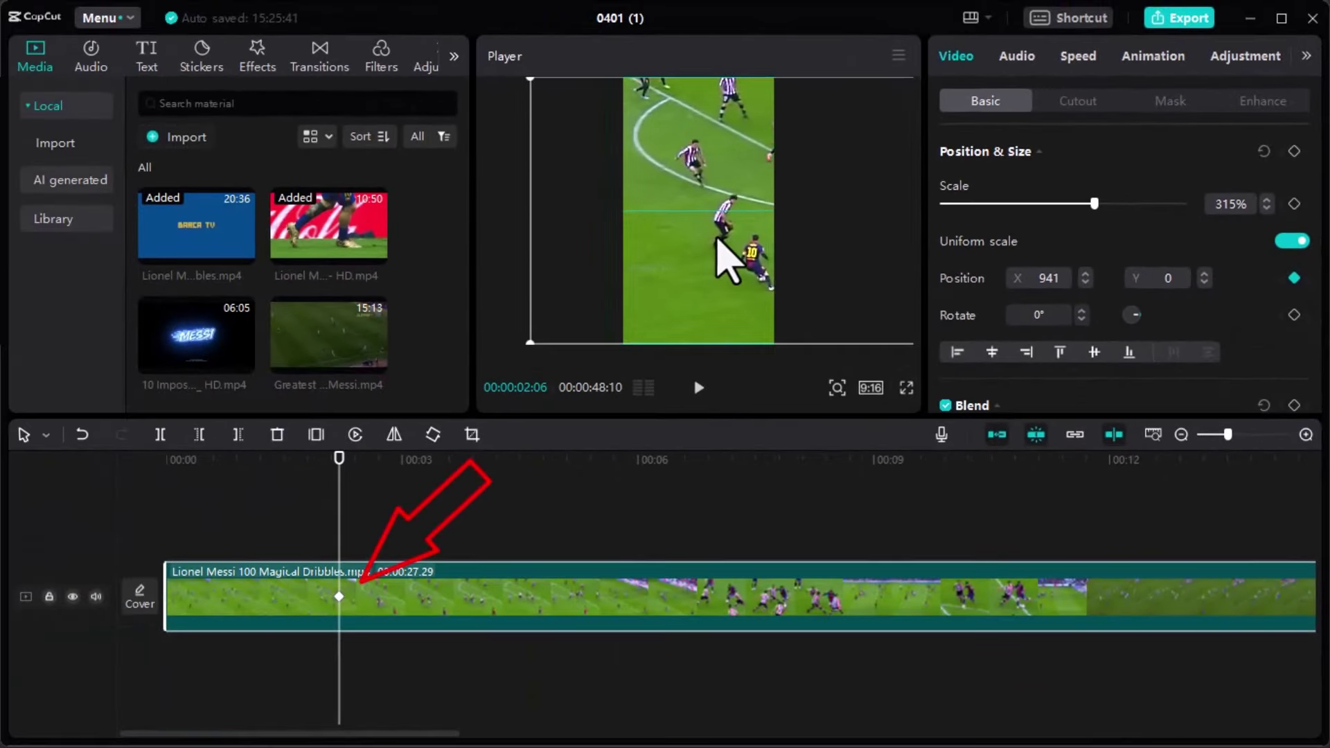
{"action": "left_click_drag", "start_coordinate": [719, 241], "coordinate": [684, 241]}
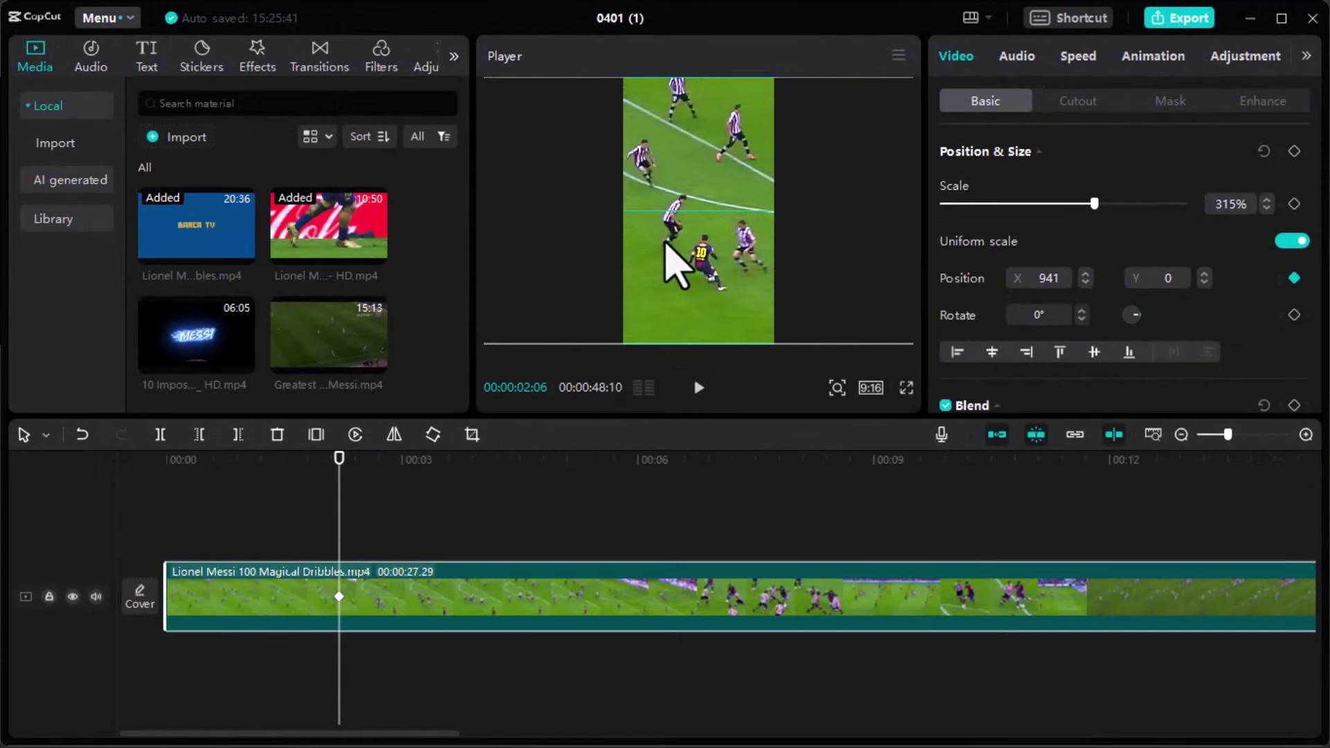
{"action": "left_click_drag", "start_coordinate": [665, 242], "coordinate": [683, 242]}
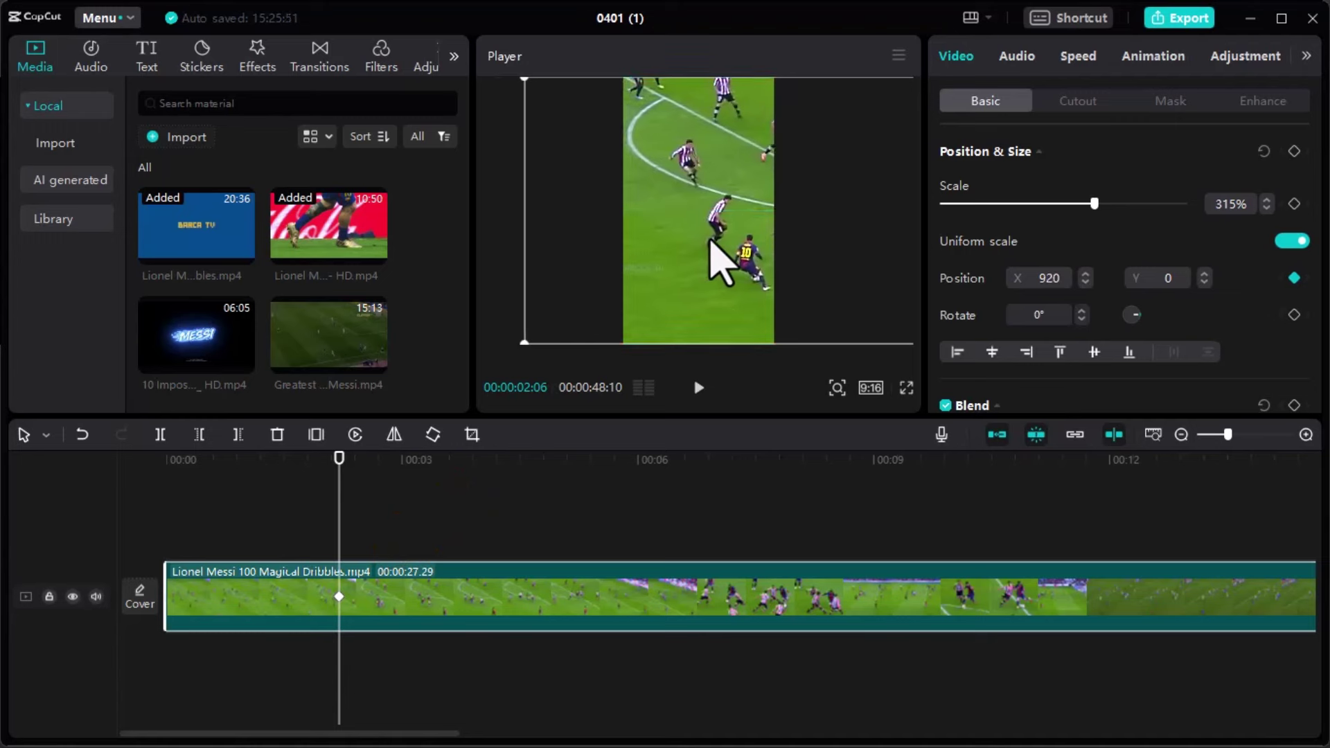
{"action": "left_click_drag", "start_coordinate": [339, 479], "coordinate": [389, 479]}
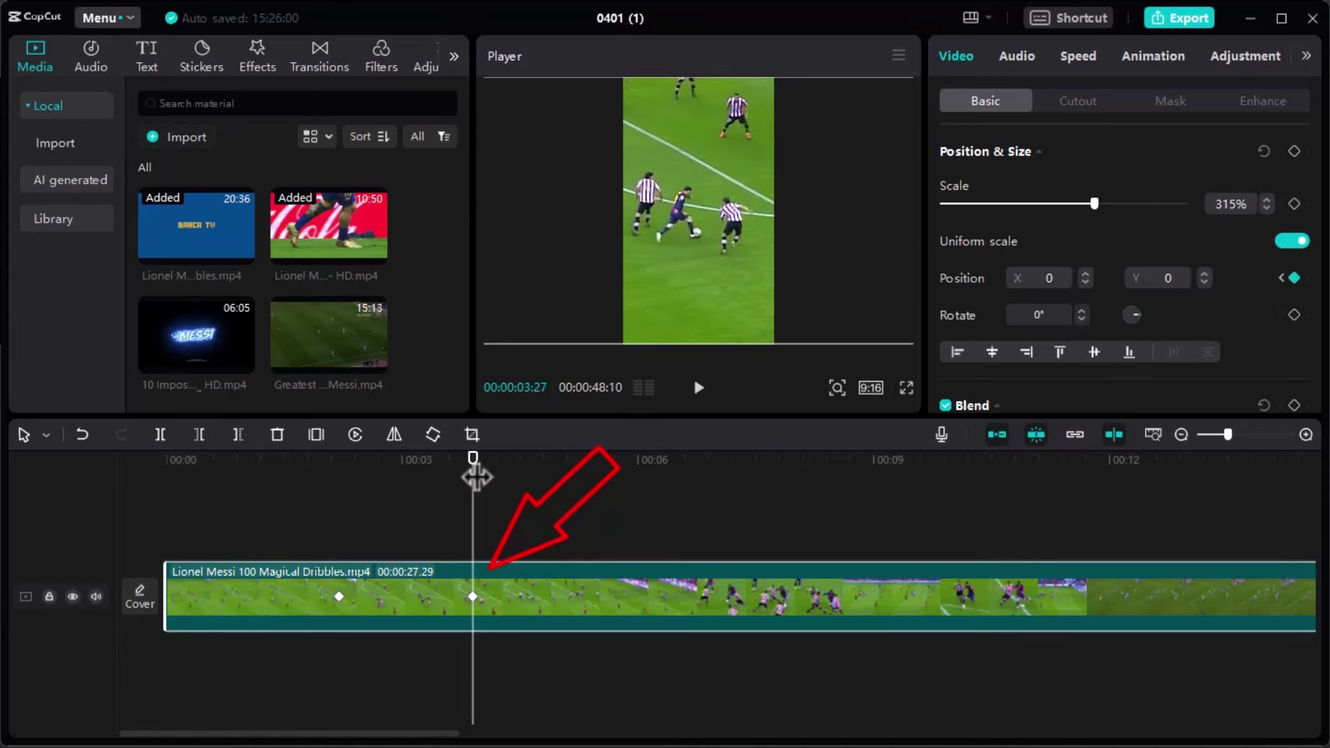
{"action": "left_click_drag", "start_coordinate": [479, 477], "coordinate": [601, 482]}
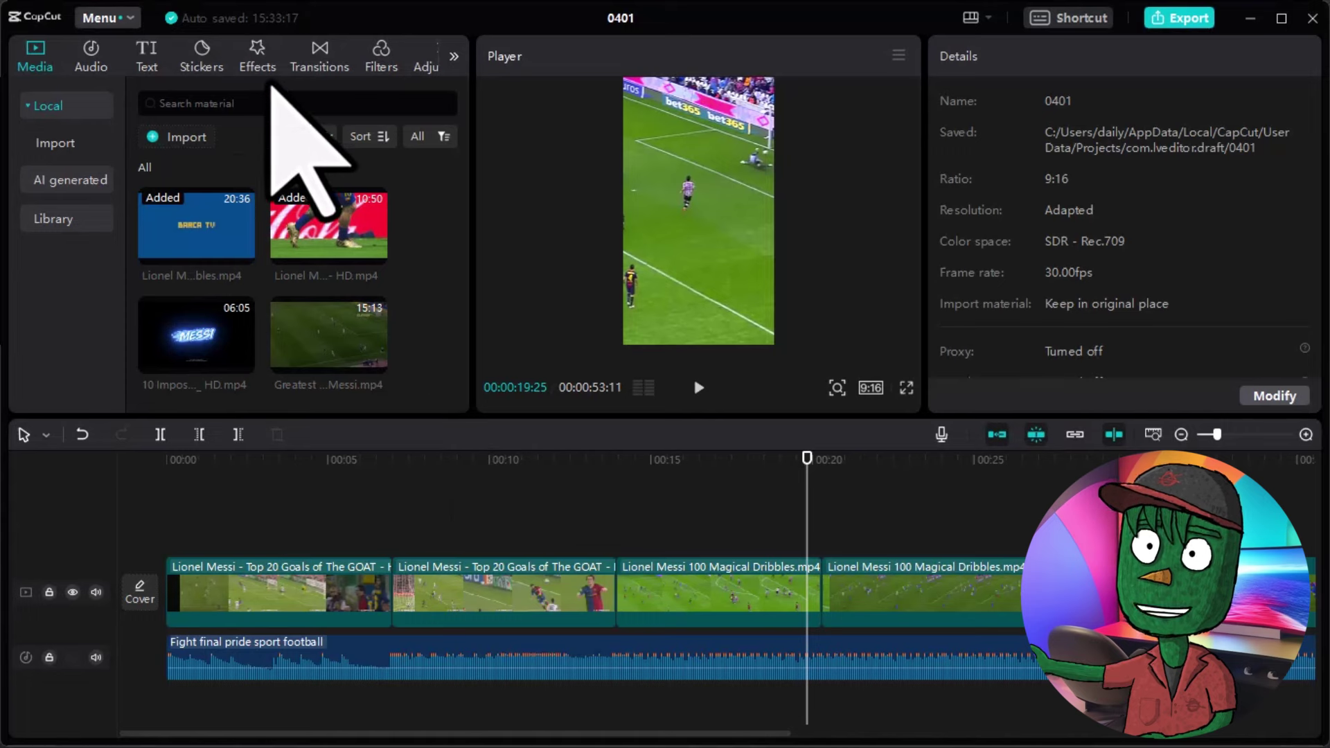
Place the Flash Vibration and Dizzy effects over the clips on the timeline.
{"action": "left_click", "coordinate": [265, 47]}
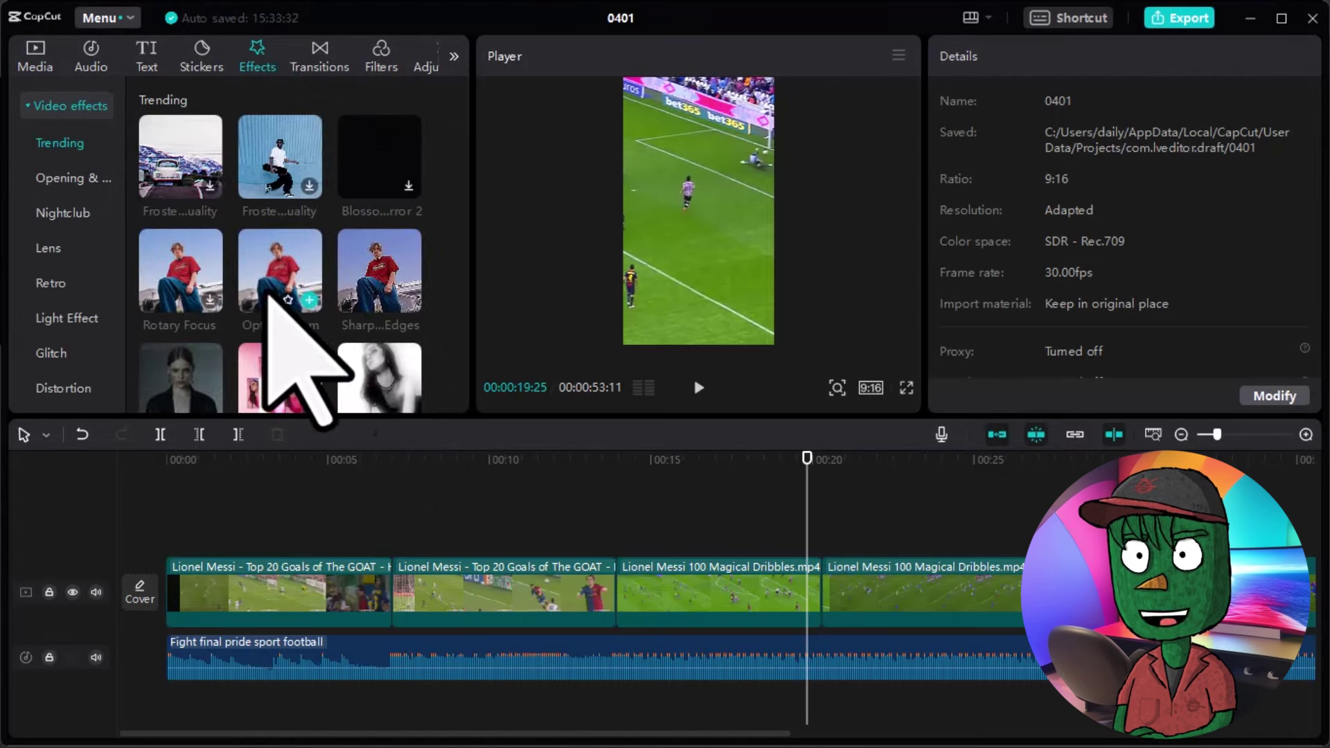
{"action": "scroll", "coordinate": [388, 298], "scroll_direction": "down", "scroll_amount": 3}
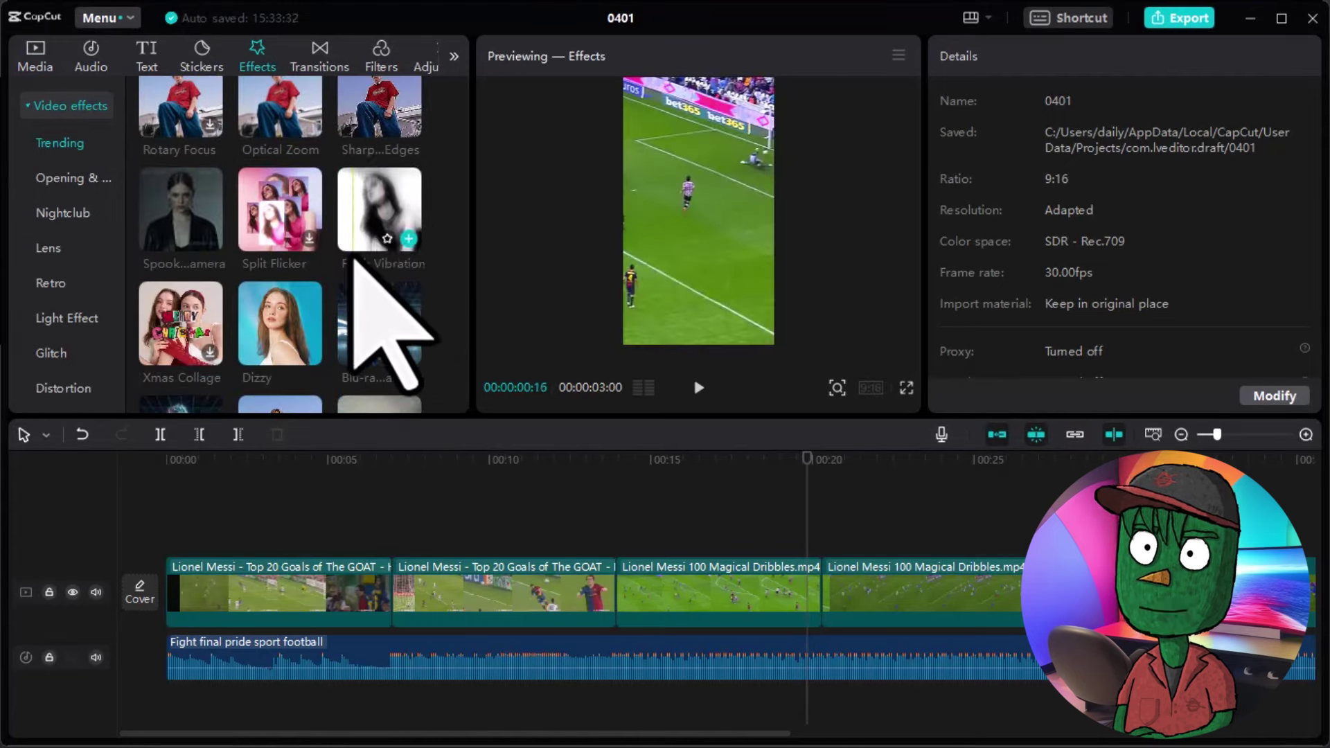
{"action": "left_click_drag", "start_coordinate": [380, 231], "coordinate": [347, 547]}
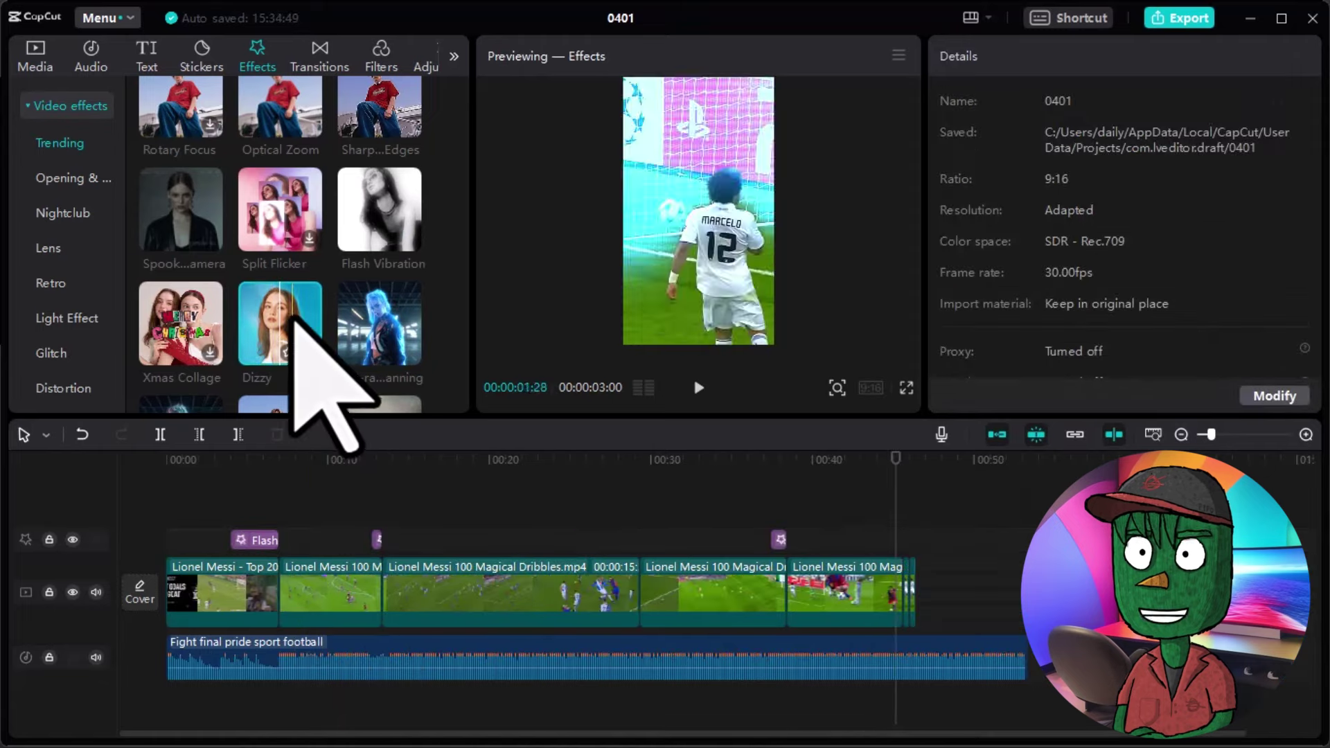
{"action": "left_click_drag", "start_coordinate": [300, 363], "coordinate": [917, 563]}
Set Dizzy to Atmosphere 0, Color 79, Filters 100, Speed 3 and Texture 29.
{"action": "left_click", "coordinate": [356, 658]}
{"action": "left_click", "coordinate": [208, 478]}
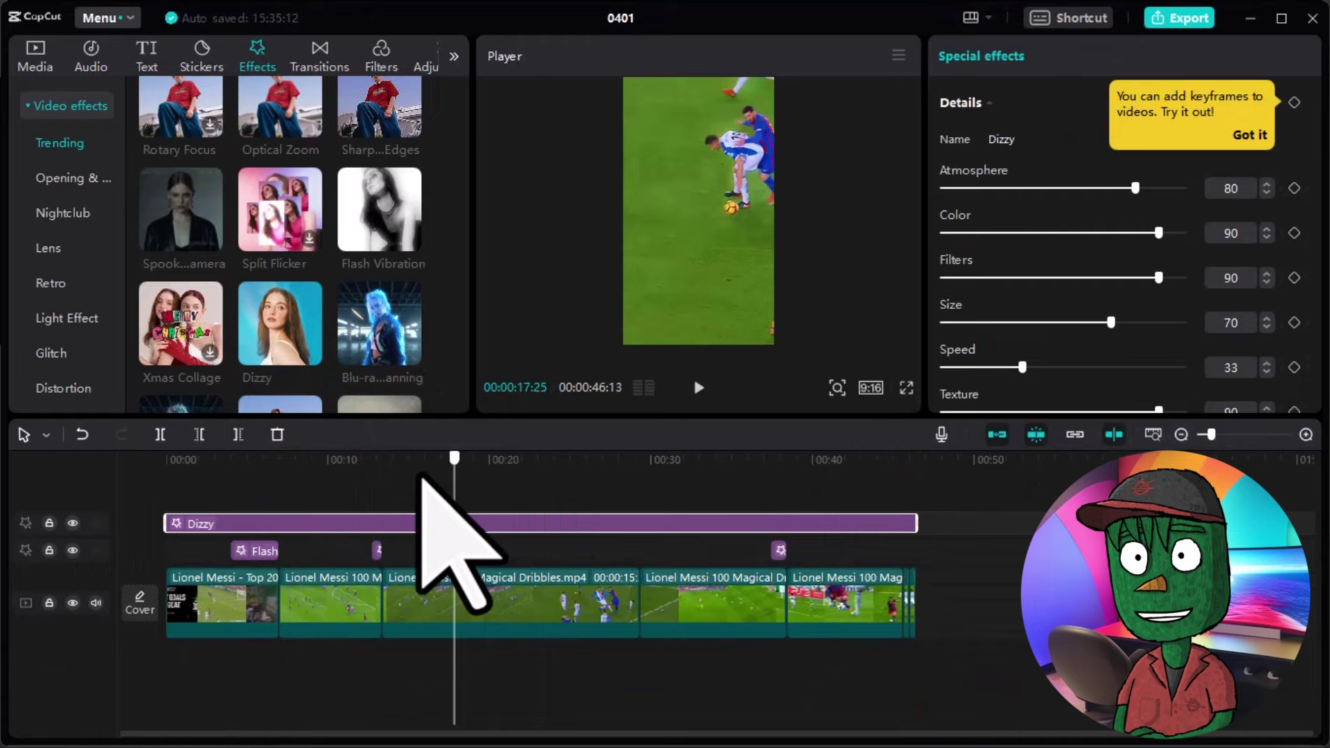
{"action": "left_click", "coordinate": [394, 463]}
{"action": "left_click_drag", "start_coordinate": [1135, 187], "coordinate": [1005, 187]}
{"action": "left_click_drag", "start_coordinate": [1158, 277], "coordinate": [1187, 277]}
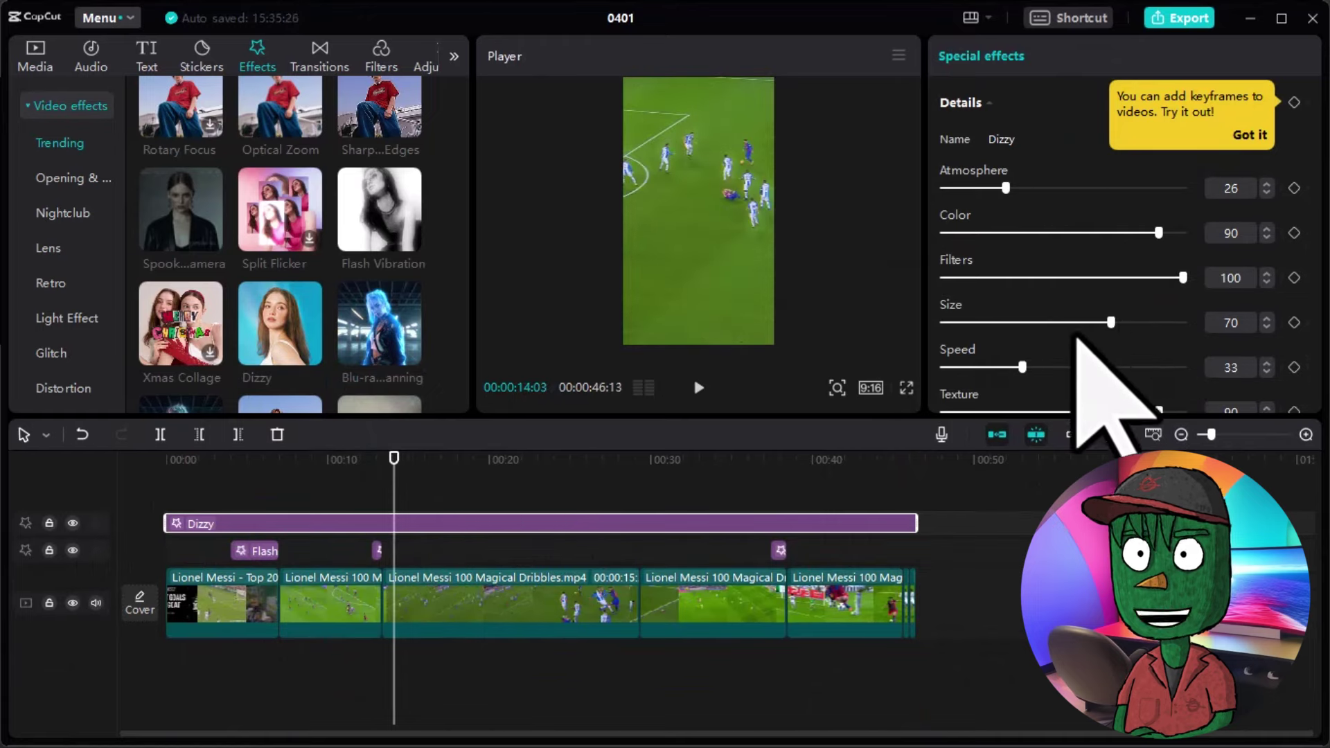
{"action": "left_click_drag", "start_coordinate": [1022, 367], "coordinate": [950, 367]}
{"action": "left_click_drag", "start_coordinate": [1158, 233], "coordinate": [1131, 233]}
{"action": "left_click_drag", "start_coordinate": [1005, 187], "coordinate": [943, 188]}
{"action": "left_click", "coordinate": [1012, 403]}
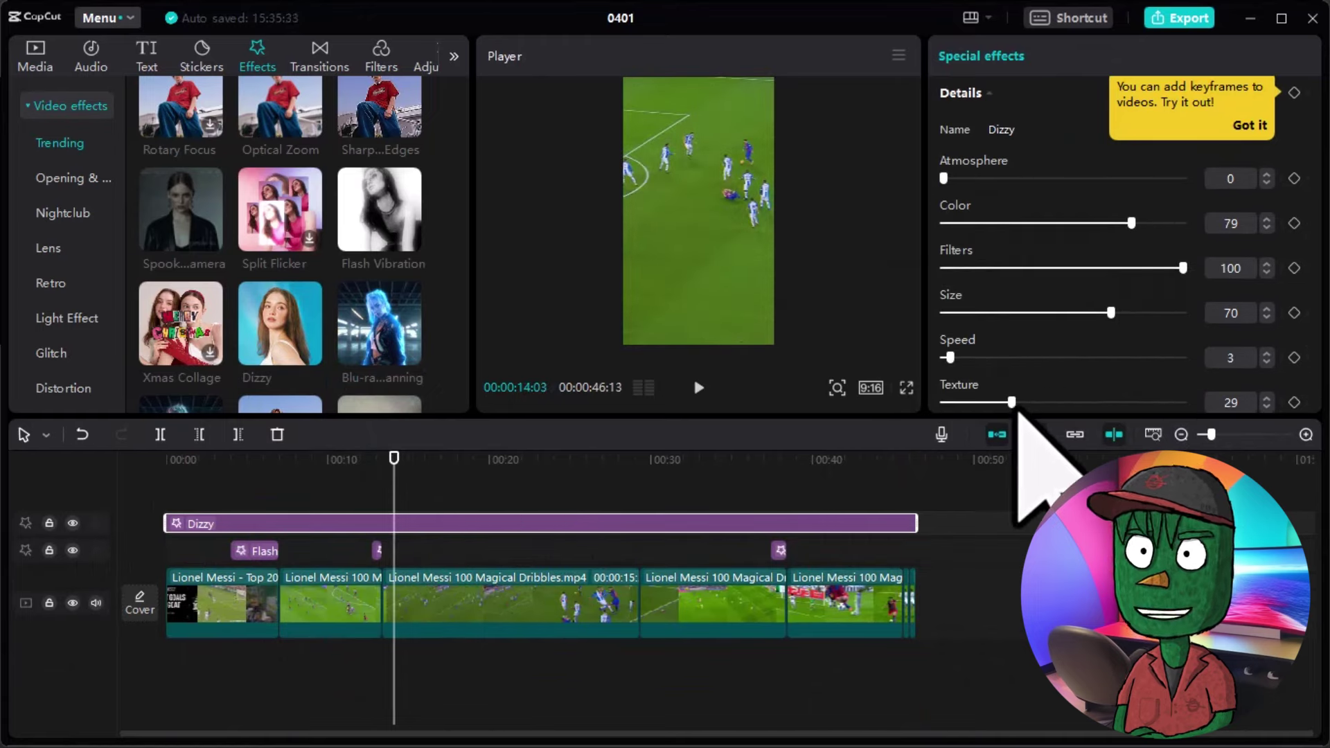
{"action": "key", "text": "Home"}
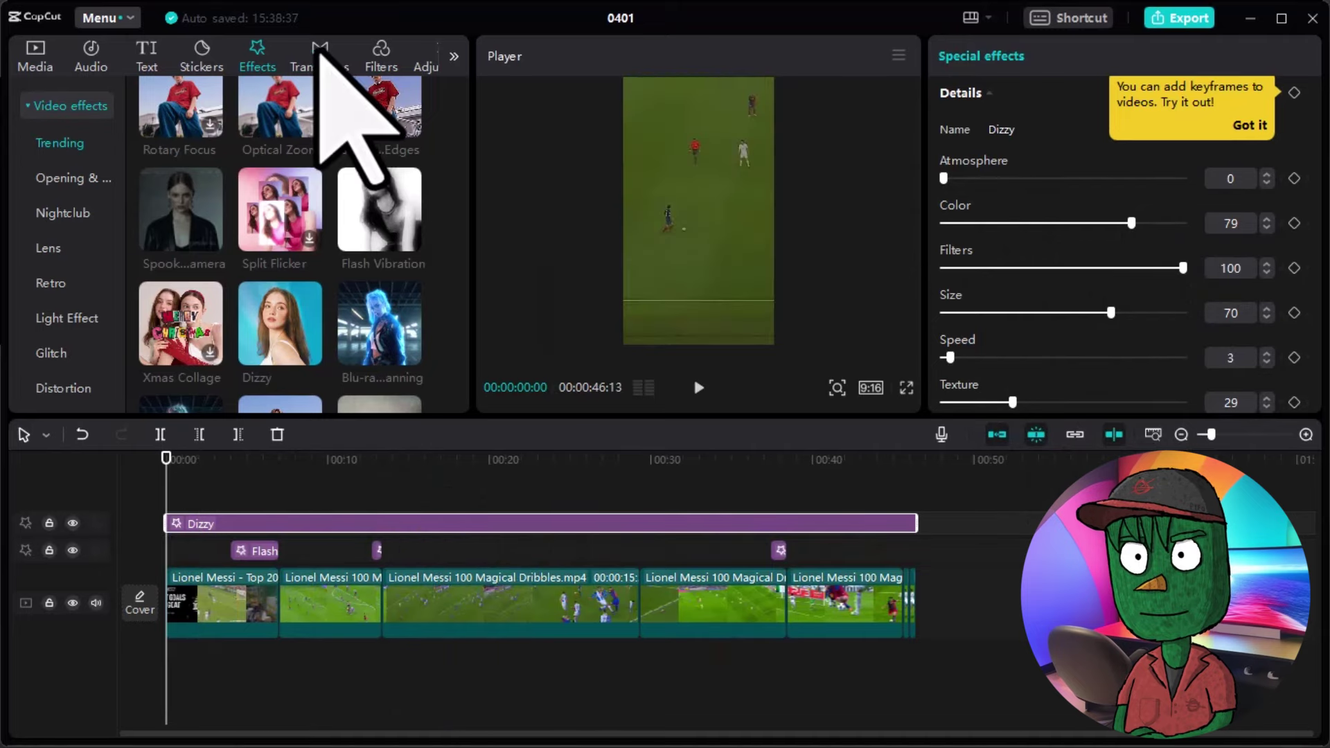
Add White Flash II and Down transitions between the opening clips.
{"action": "left_click", "coordinate": [319, 51]}
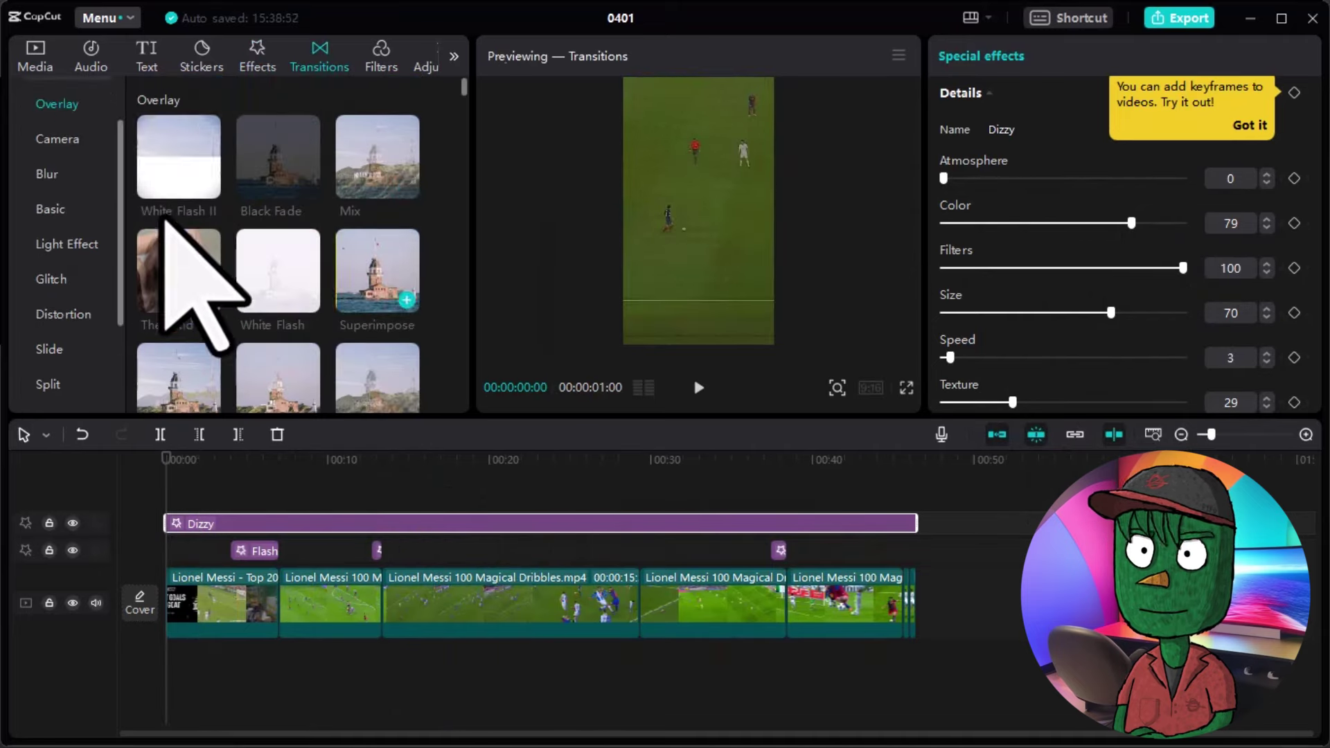
{"action": "left_click", "coordinate": [280, 465]}
{"action": "left_click_drag", "start_coordinate": [288, 482], "coordinate": [278, 602]}
{"action": "left_click", "coordinate": [1305, 434]}
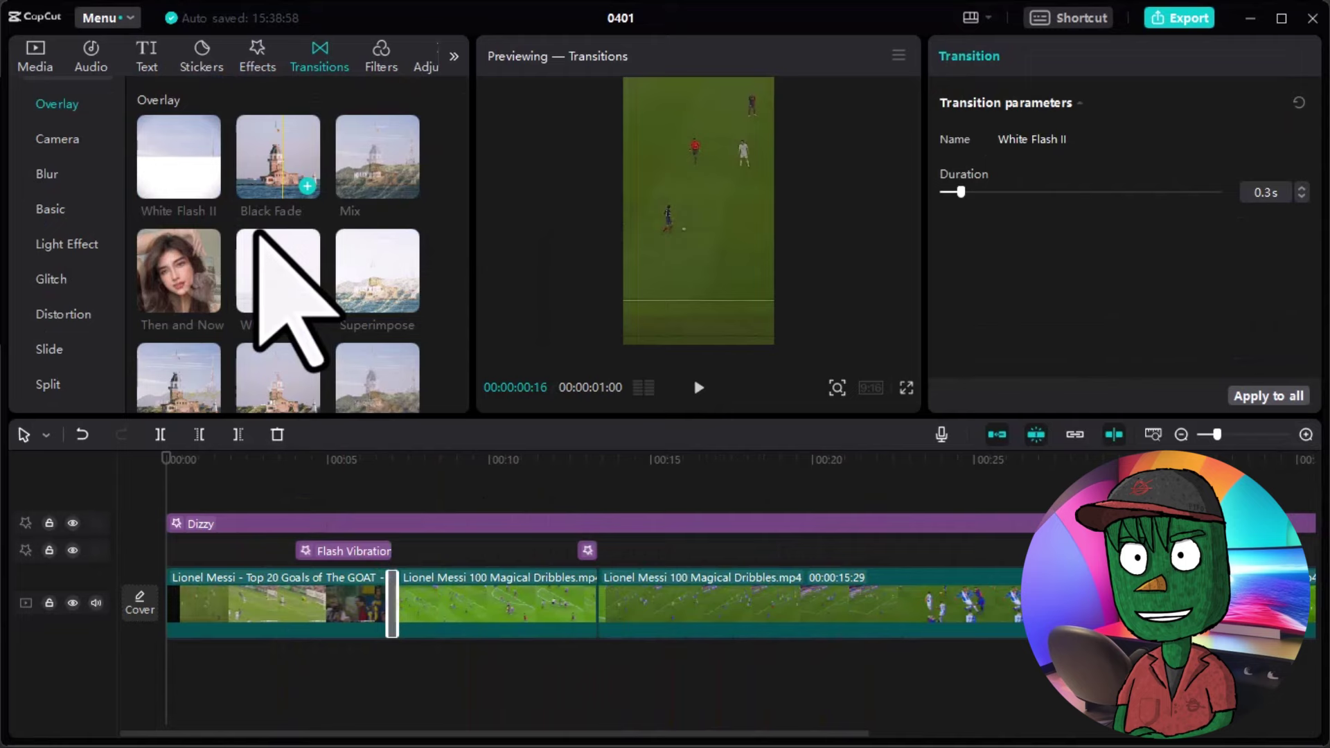
{"action": "scroll", "coordinate": [298, 277], "scroll_direction": "down", "scroll_amount": 1}
{"action": "scroll", "coordinate": [305, 277], "scroll_direction": "down", "scroll_amount": 10}
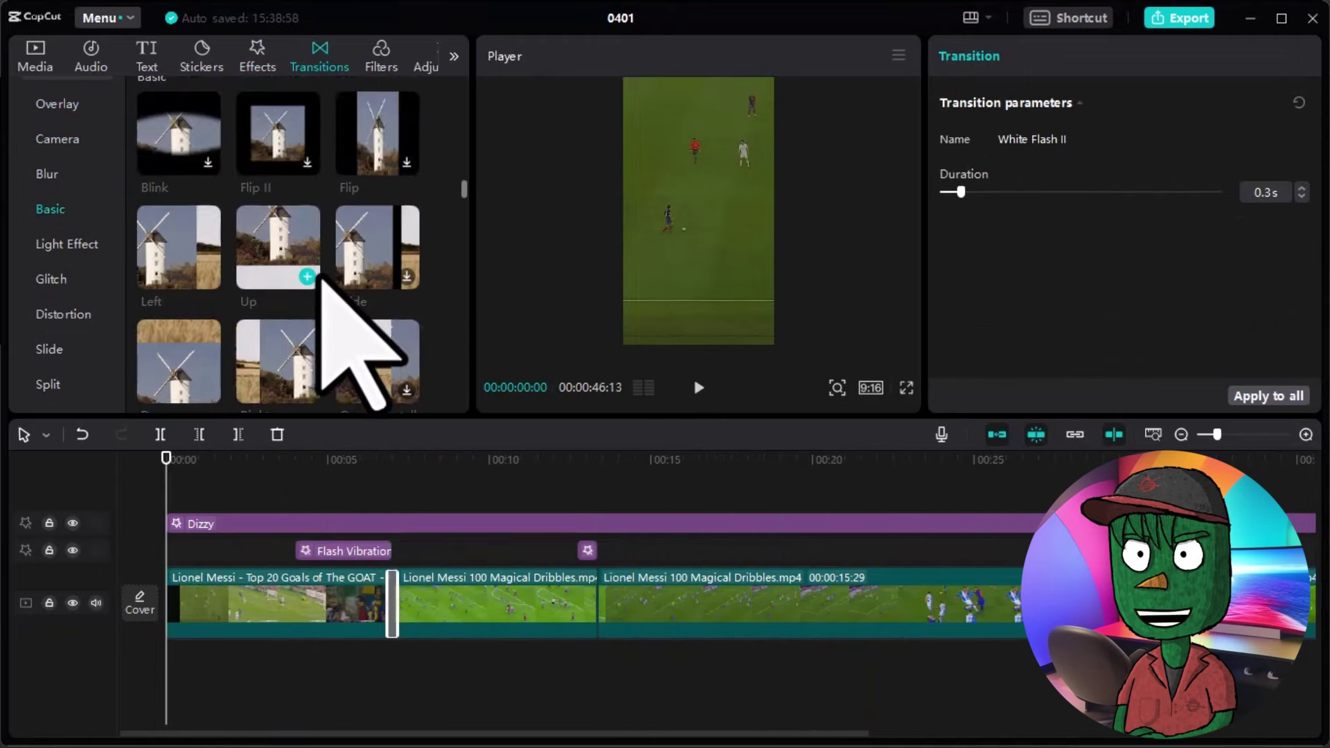
{"action": "left_click_drag", "start_coordinate": [148, 233], "coordinate": [599, 603]}
{"action": "left_click_drag", "start_coordinate": [778, 732], "coordinate": [966, 733]}
Add Light Beam and Burn transitions, then copy the exploding-head emoji from getemoji.com.
{"action": "scroll", "coordinate": [397, 255], "scroll_direction": "down", "scroll_amount": 3}
{"action": "scroll", "coordinate": [402, 263], "scroll_direction": "down", "scroll_amount": 4}
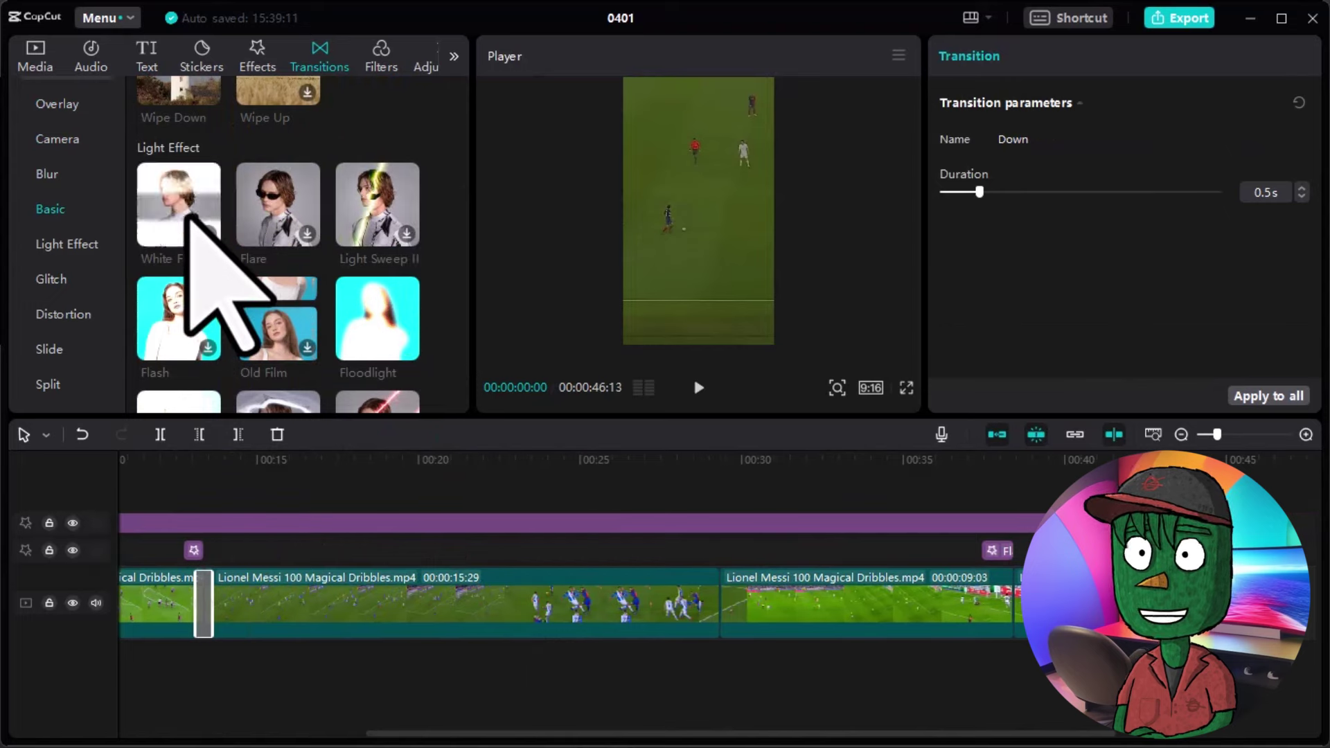
{"action": "scroll", "coordinate": [386, 282], "scroll_direction": "down", "scroll_amount": 3}
{"action": "left_click_drag", "start_coordinate": [386, 282], "coordinate": [721, 610]}
{"action": "scroll", "coordinate": [350, 326], "scroll_direction": "down", "scroll_amount": 3}
{"action": "scroll", "coordinate": [350, 326], "scroll_direction": "up", "scroll_amount": 3}
{"action": "left_click_drag", "start_coordinate": [291, 291], "coordinate": [1012, 603]}
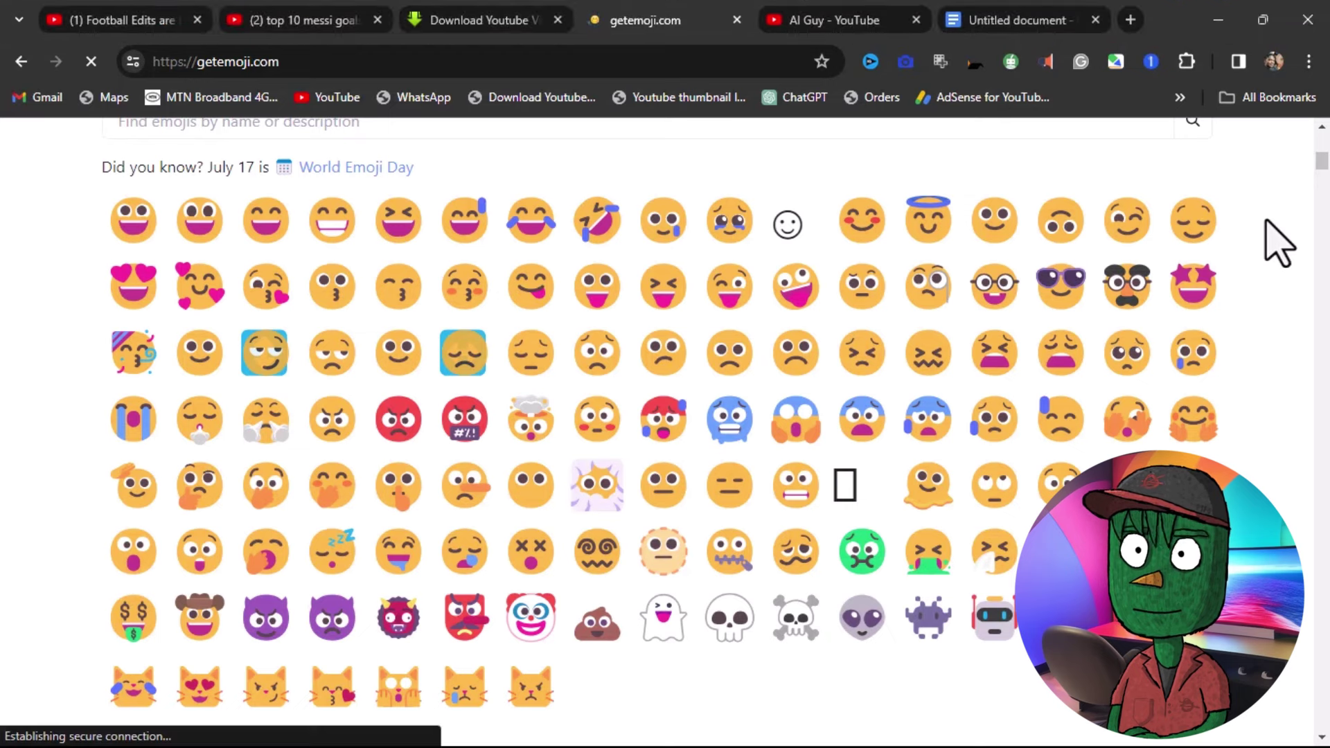
{"action": "left_click", "coordinate": [558, 420]}
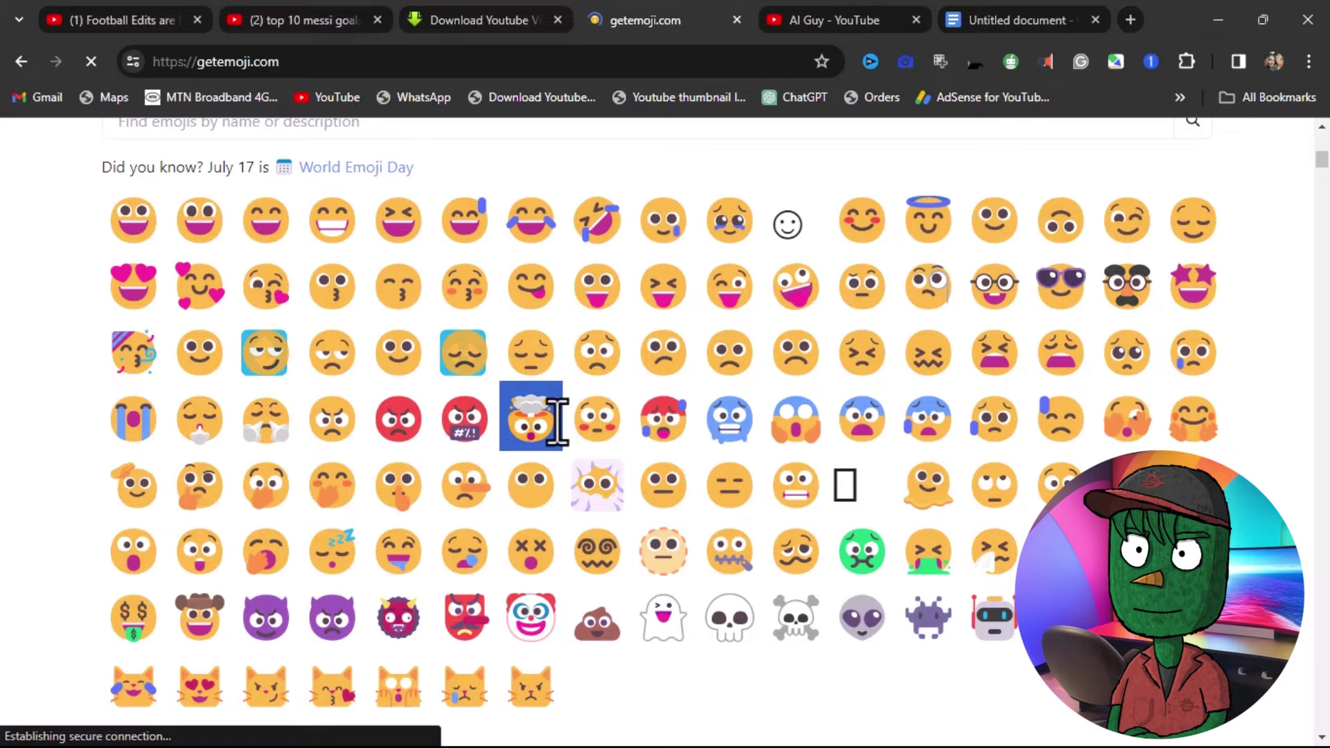
{"action": "right_click", "coordinate": [538, 407]}
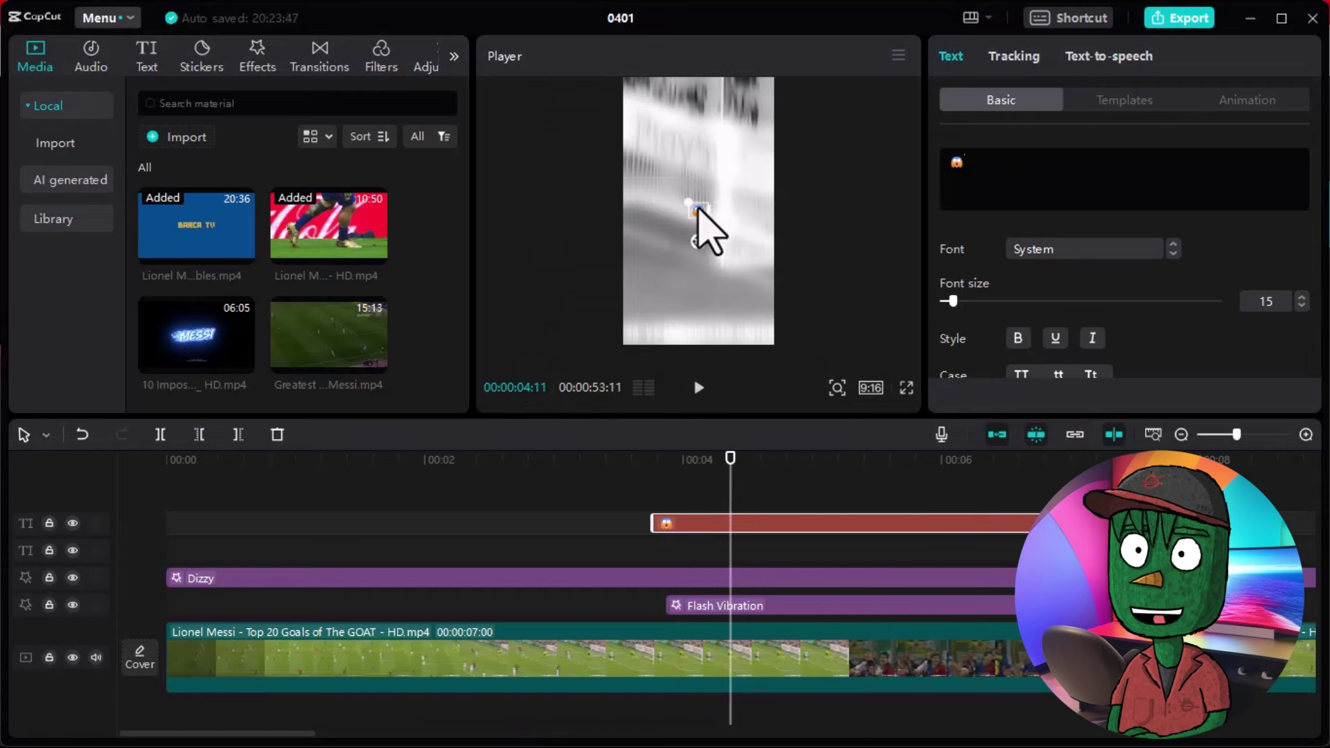
Enlarge the emoji to font size 61 and trim its clip to about seconds 2–4.
{"action": "left_click_drag", "start_coordinate": [977, 303], "coordinate": [1008, 302]}
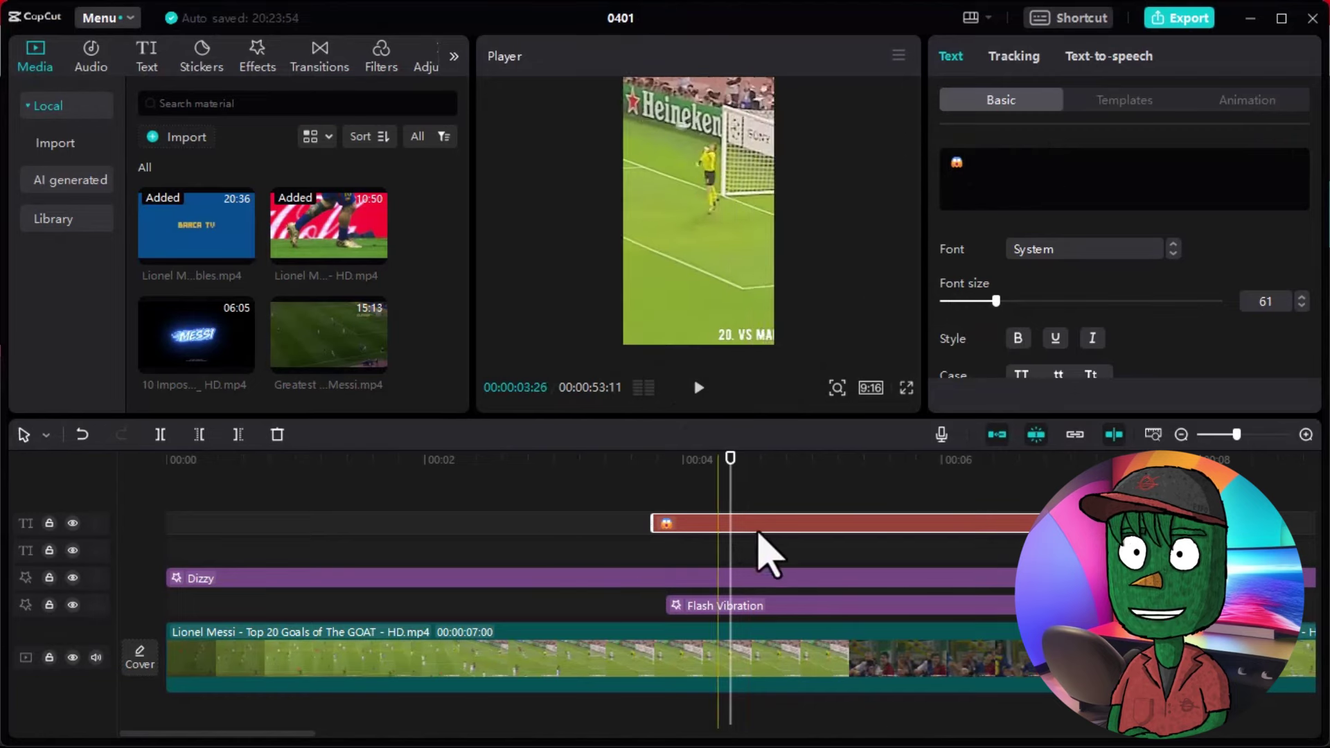
{"action": "left_click_drag", "start_coordinate": [834, 543], "coordinate": [552, 519]}
{"action": "left_click", "coordinate": [518, 478]}
{"action": "left_click_drag", "start_coordinate": [518, 478], "coordinate": [450, 477]}
{"action": "left_click_drag", "start_coordinate": [857, 523], "coordinate": [697, 523]}
{"action": "left_click_drag", "start_coordinate": [467, 523], "coordinate": [507, 524]}
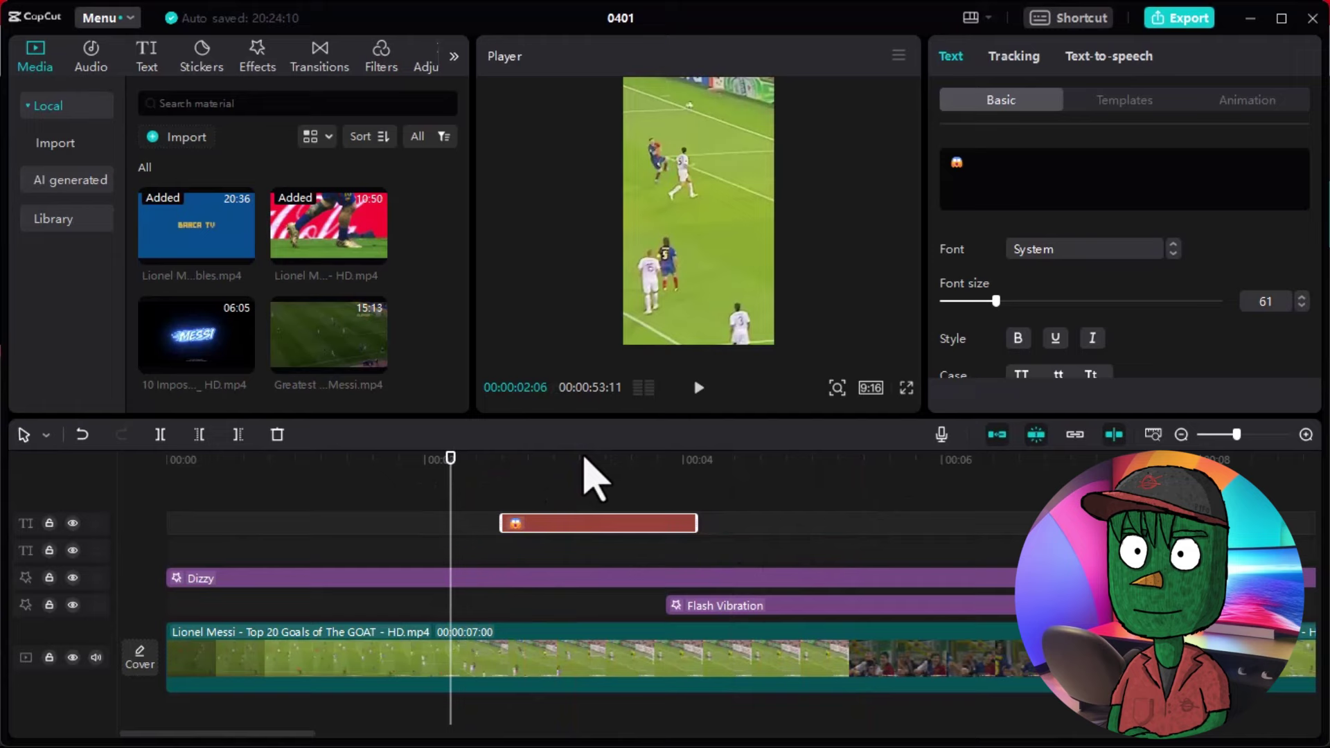
{"action": "left_click", "coordinate": [484, 478]}
{"action": "left_click", "coordinate": [608, 469]}
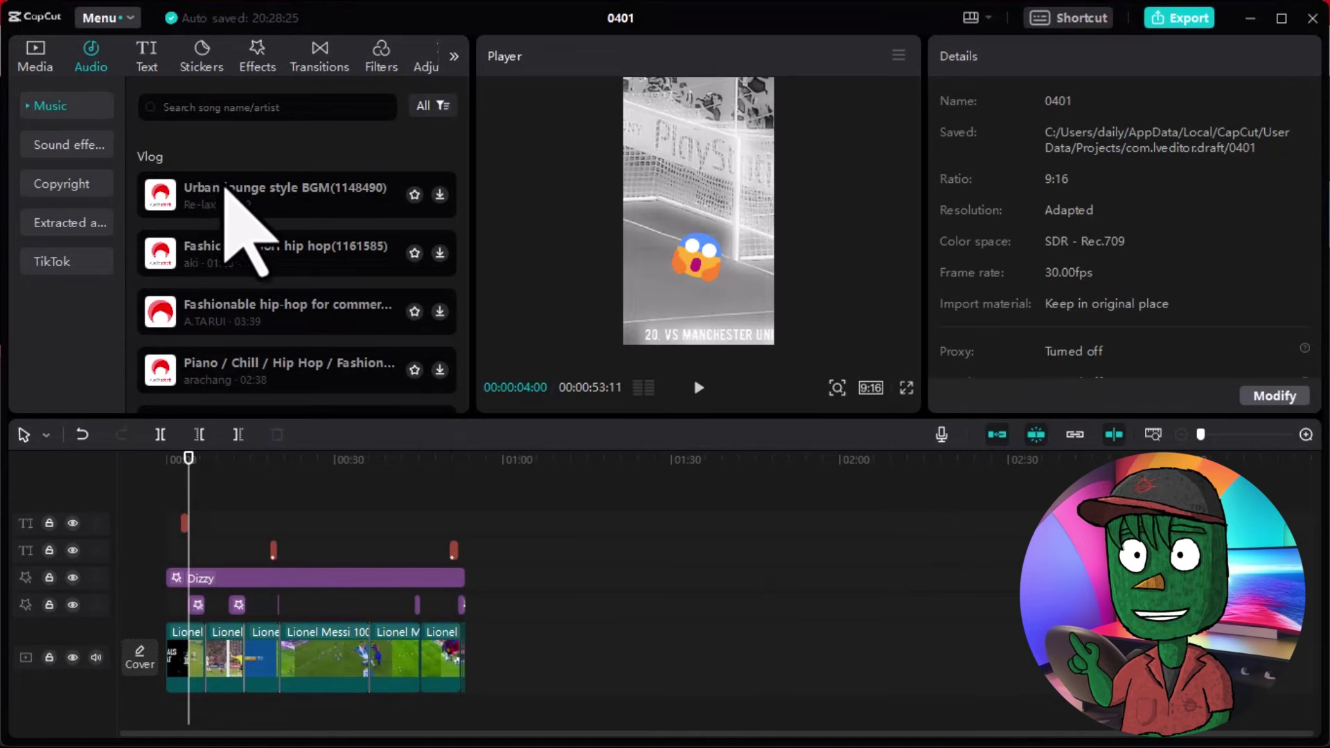
Add Cinematic Epic Trailer 1.mp3 as background music, cut off at 00:53.
{"action": "left_click", "coordinate": [203, 189]}
{"action": "left_click_drag", "start_coordinate": [203, 188], "coordinate": [163, 729]}
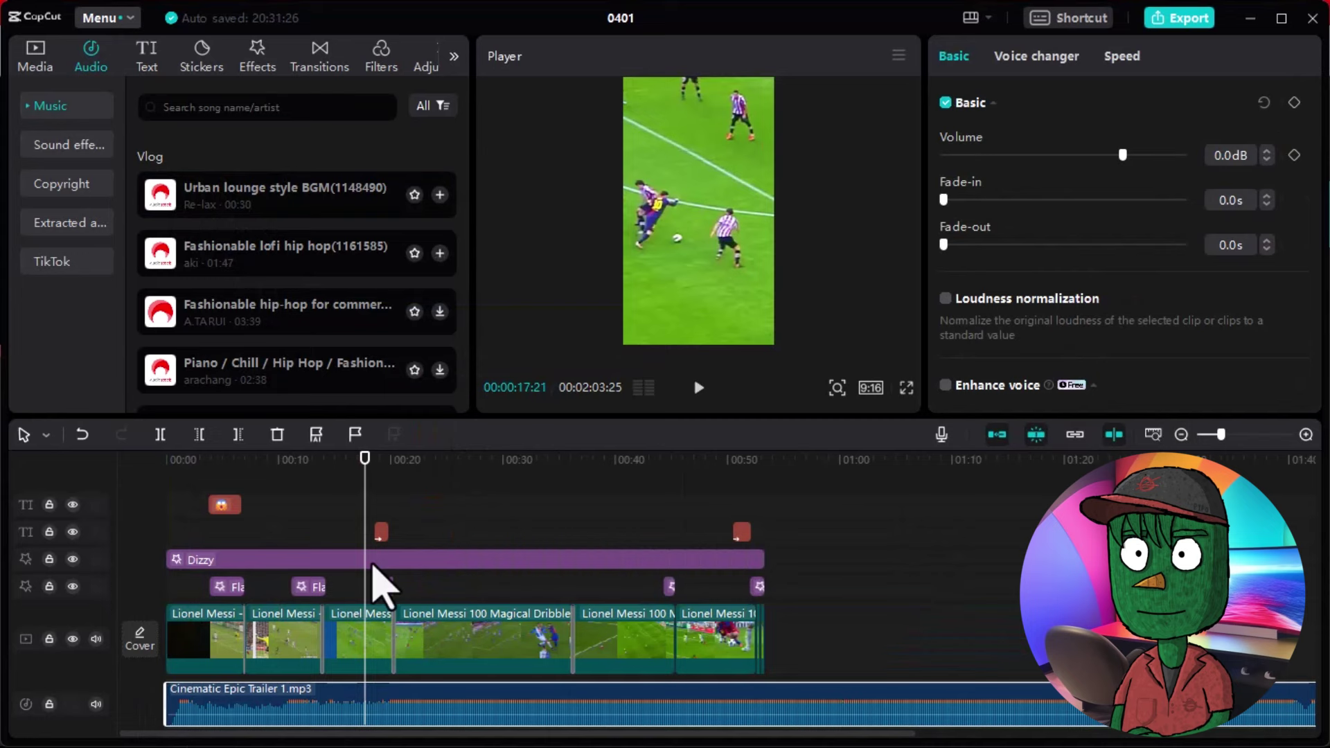
{"action": "left_click_drag", "start_coordinate": [365, 475], "coordinate": [776, 544]}
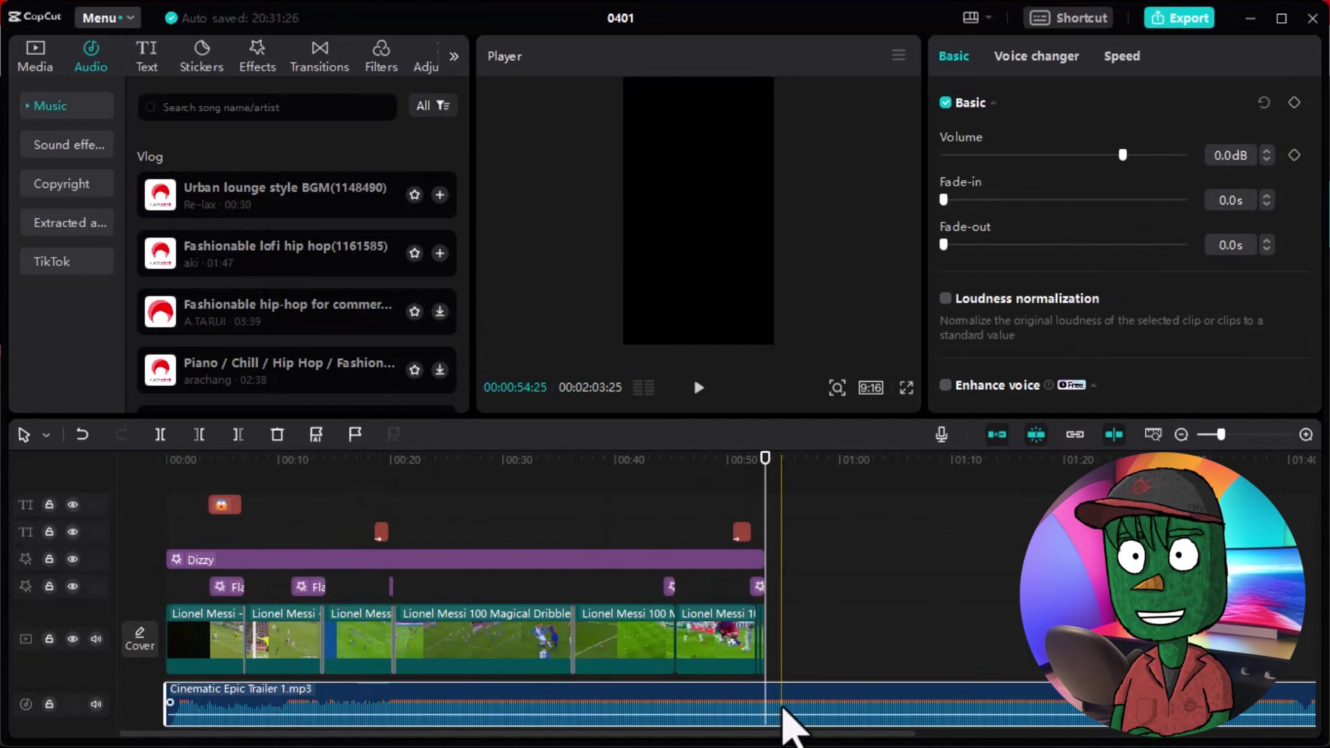
{"action": "key", "text": "ctrl+b"}
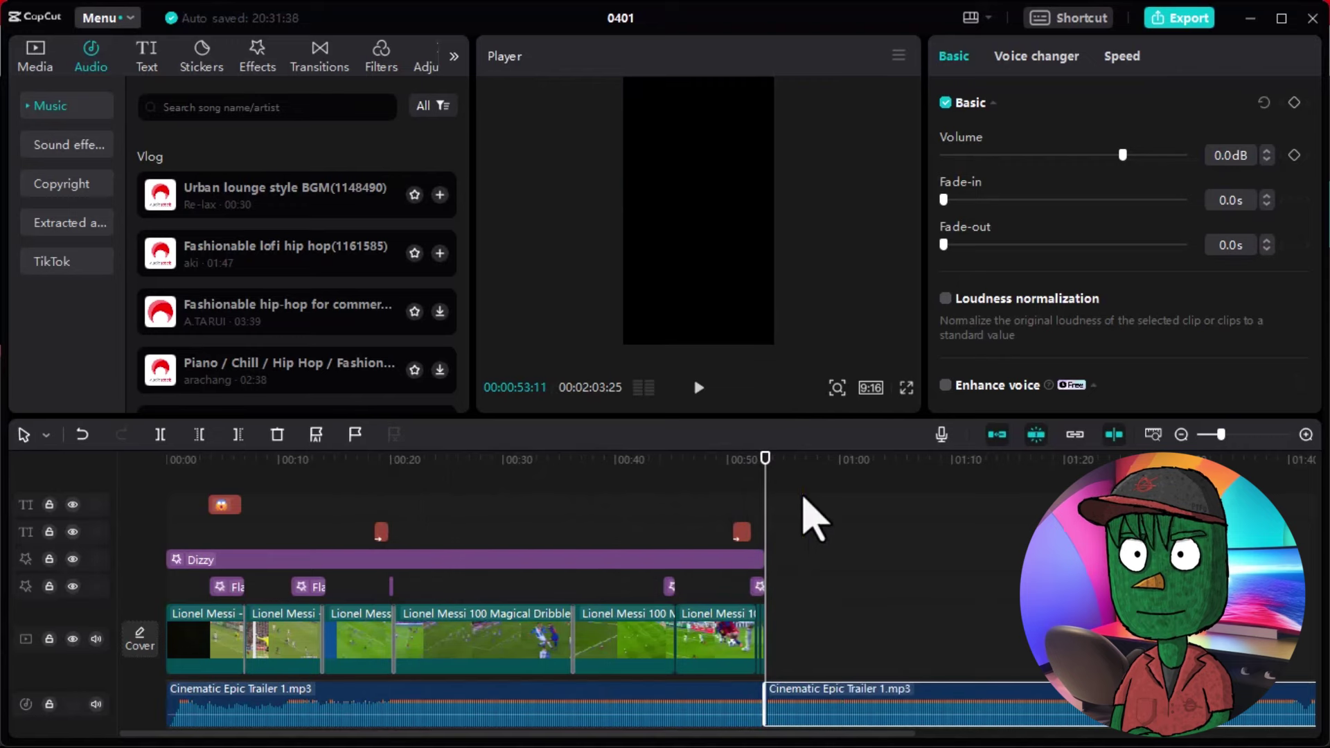
{"action": "key", "text": "Delete"}
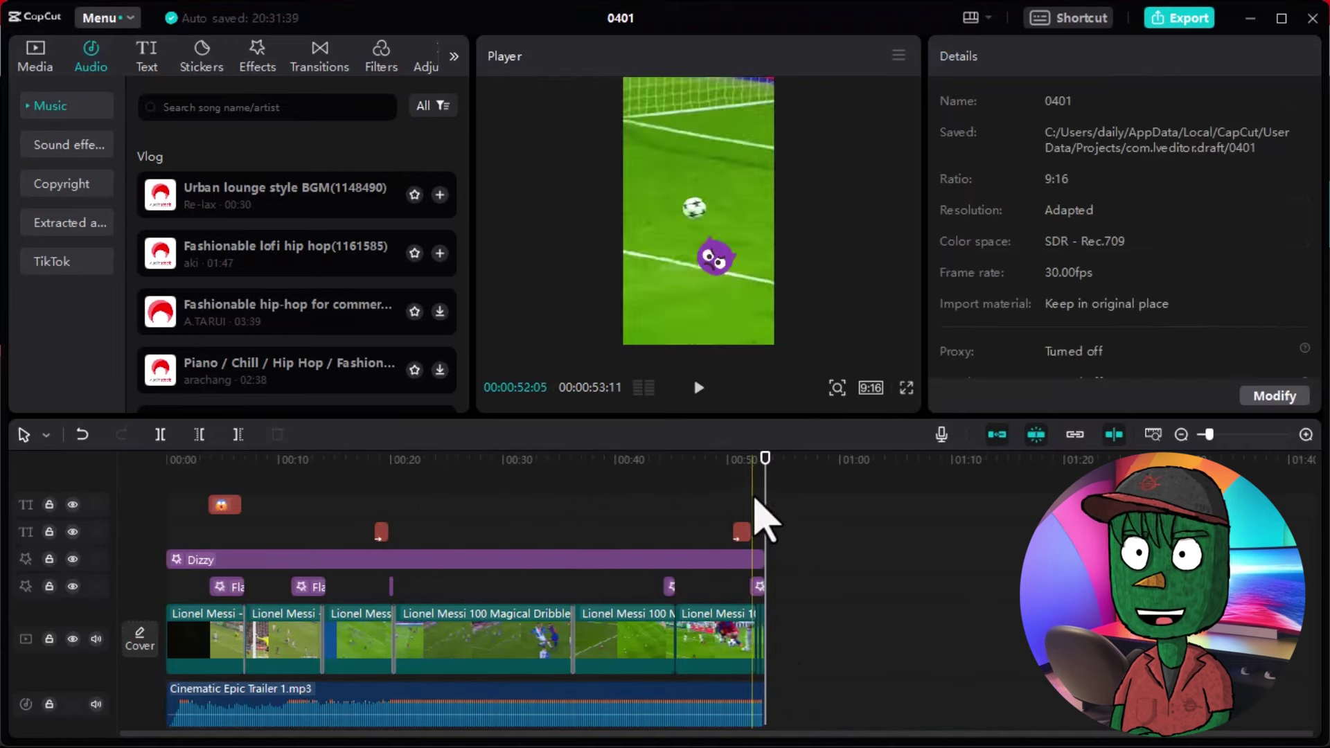
{"action": "left_click_drag", "start_coordinate": [765, 483], "coordinate": [721, 493]}
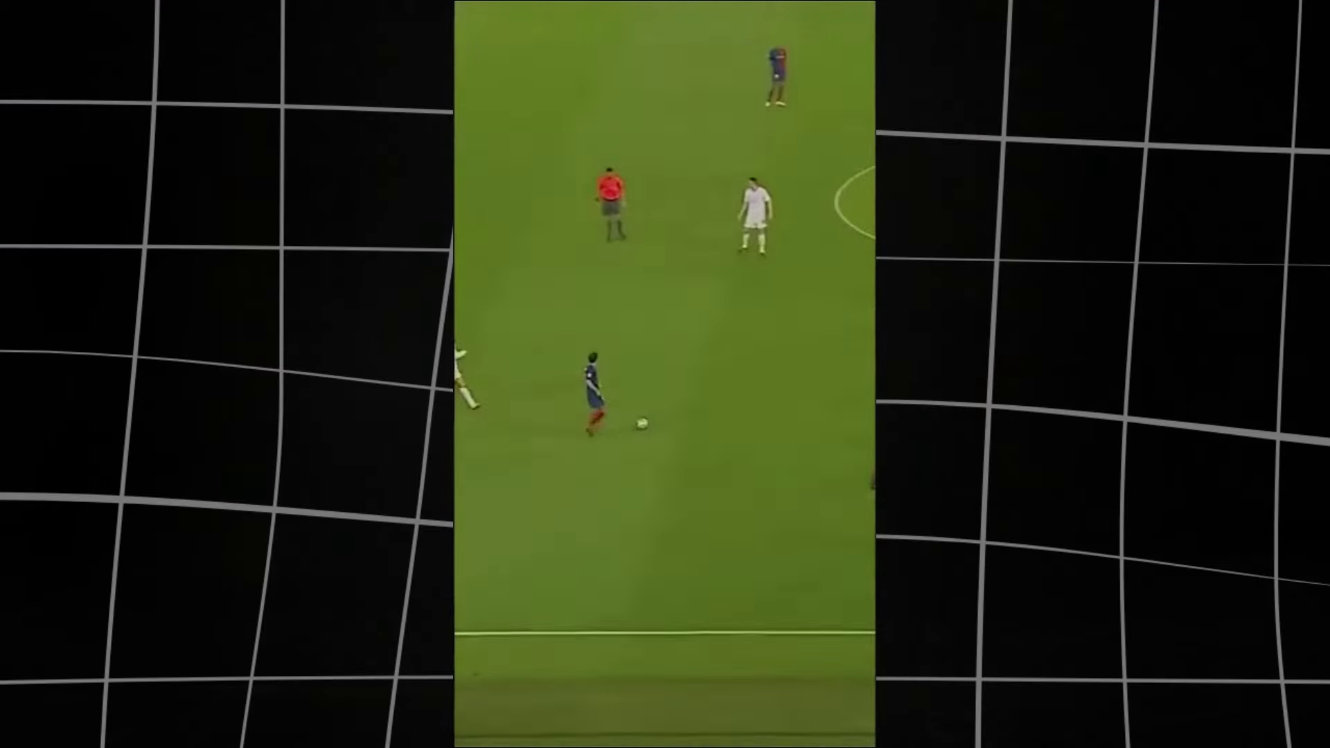